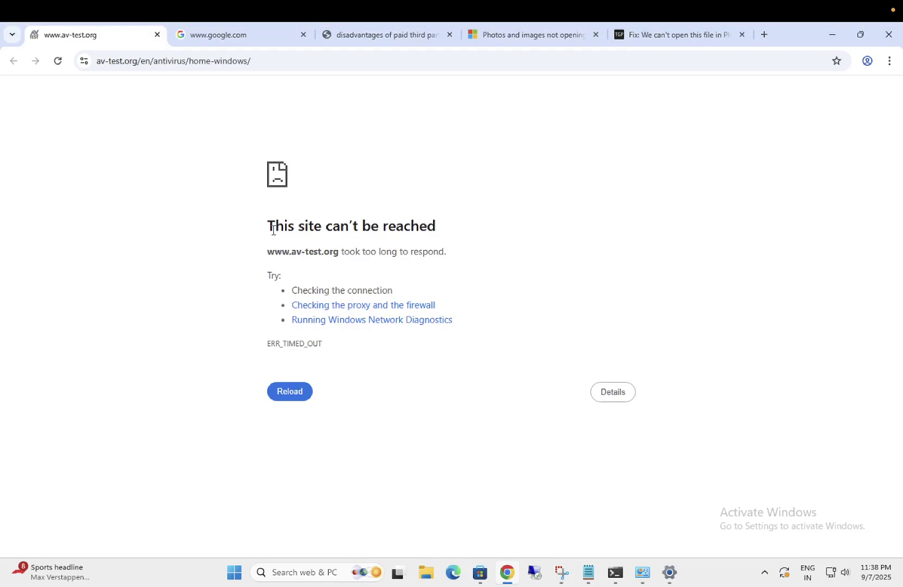
Open the Run dialog from Windows search and move it to the screen centre.
drag(270, 225, 458, 234)
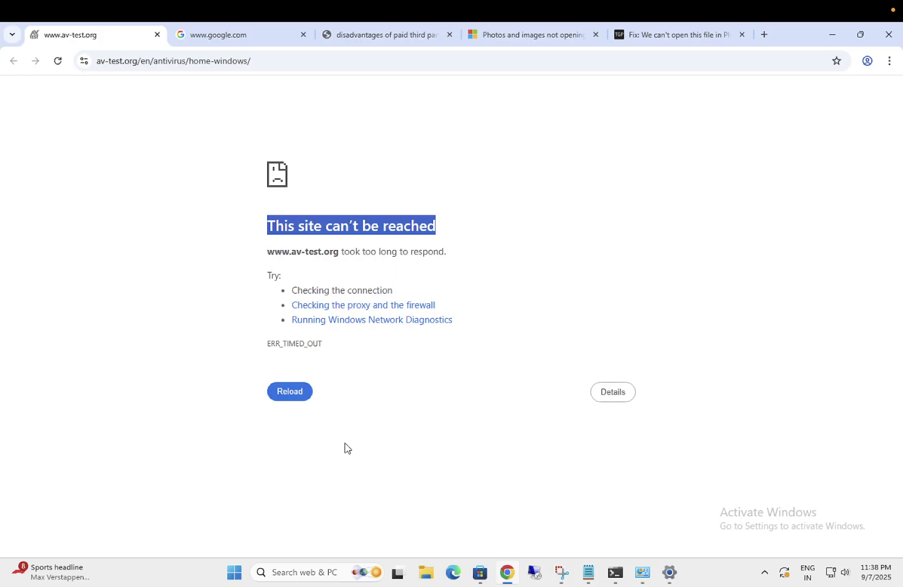
click(309, 563)
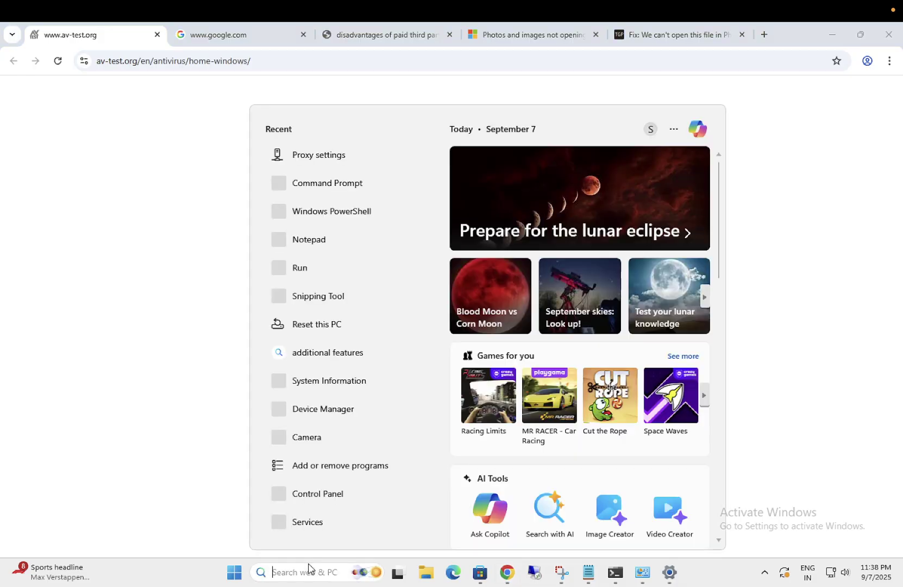
text(ncp)
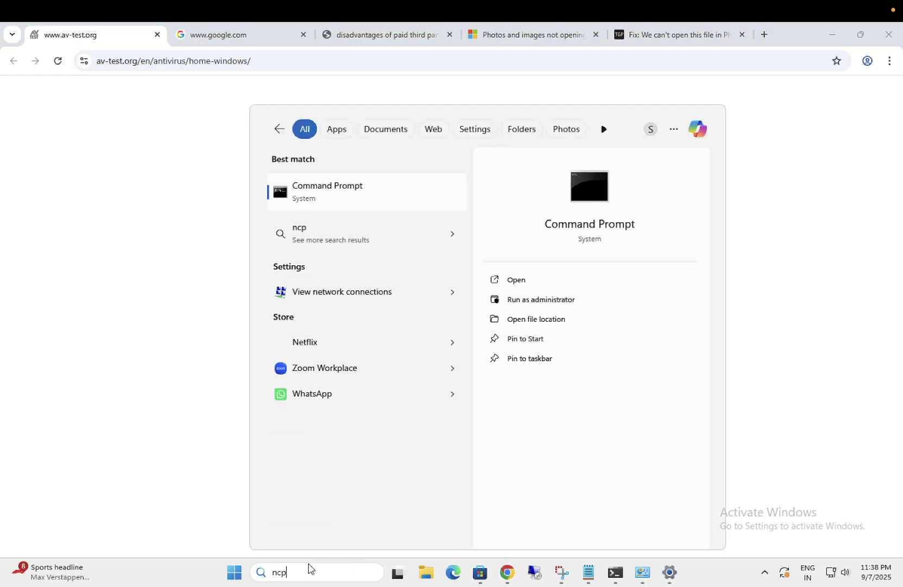
text(a)
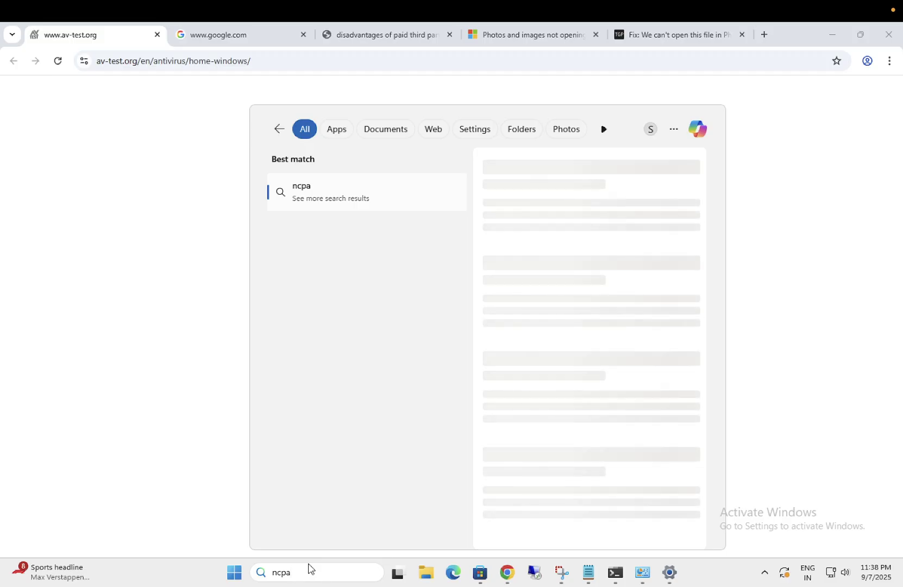
drag(302, 568, 254, 568)
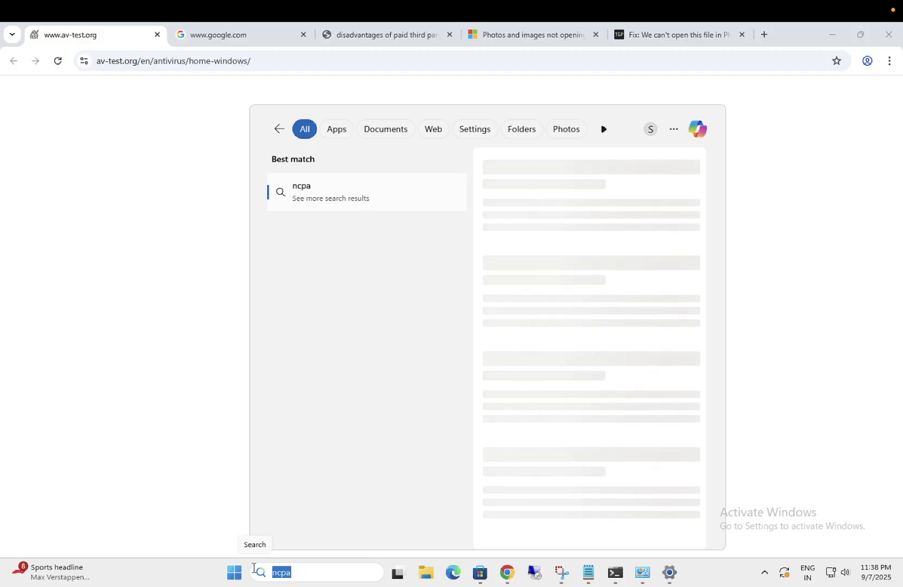
text(run)
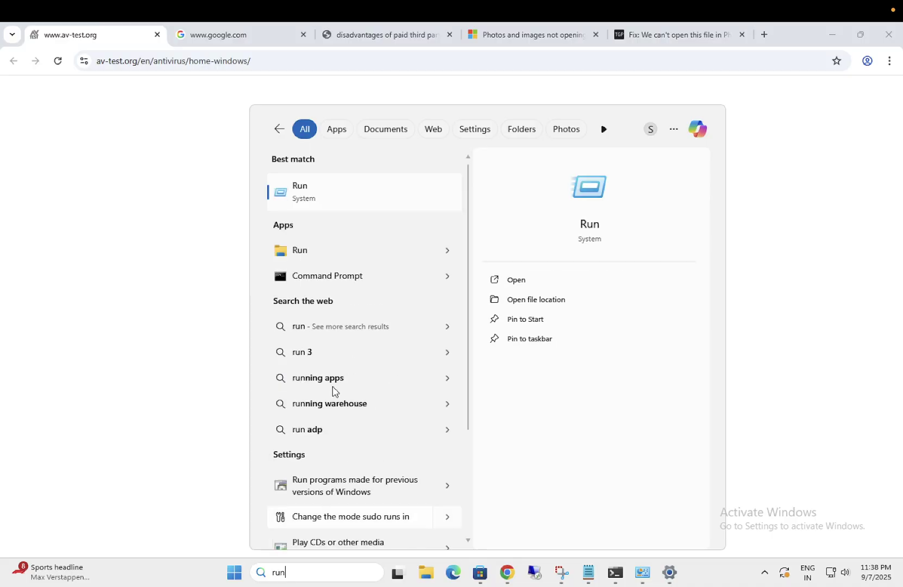
click(333, 204)
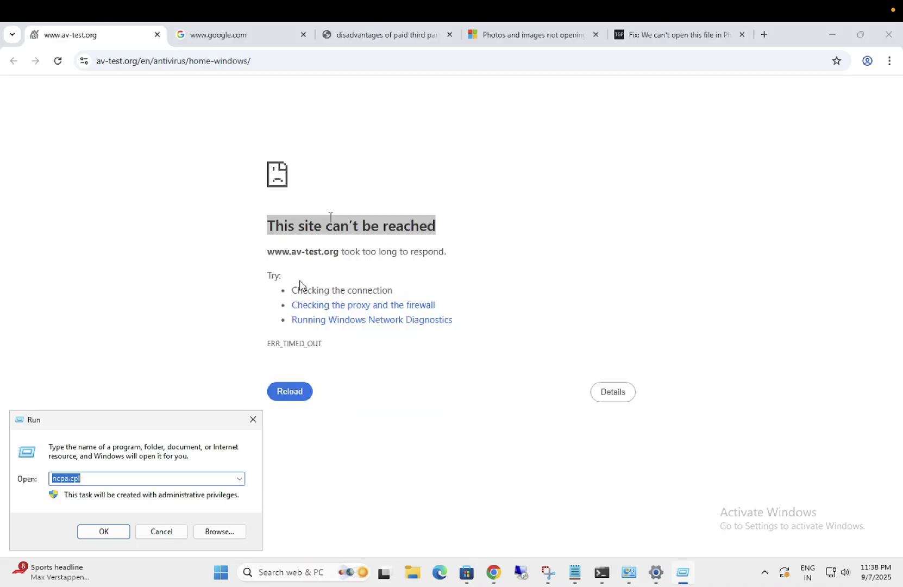
drag(178, 419, 484, 298)
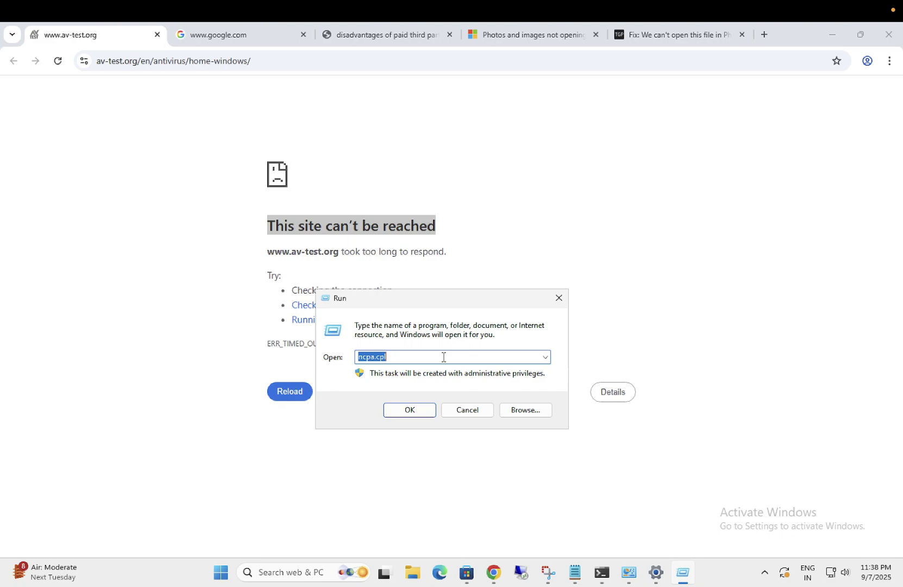
text(nc)
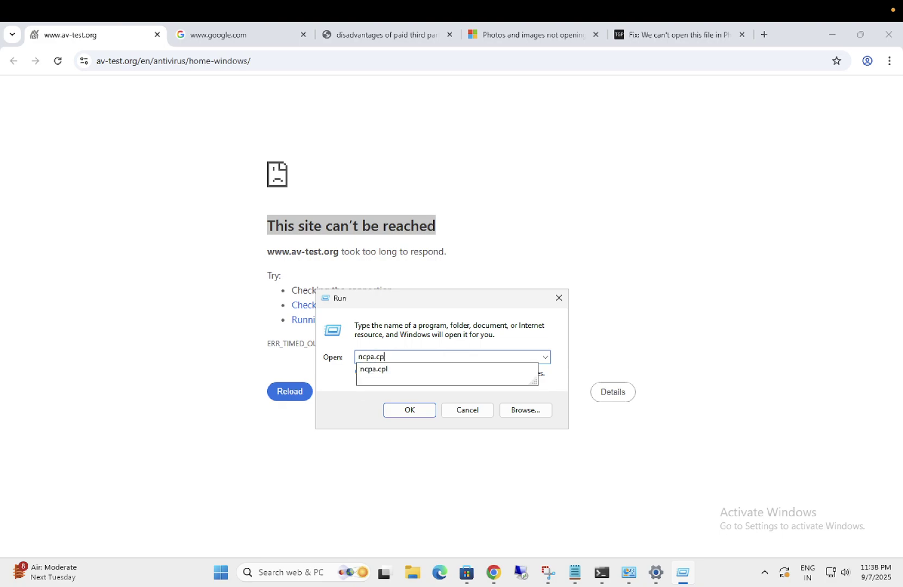
text(l)
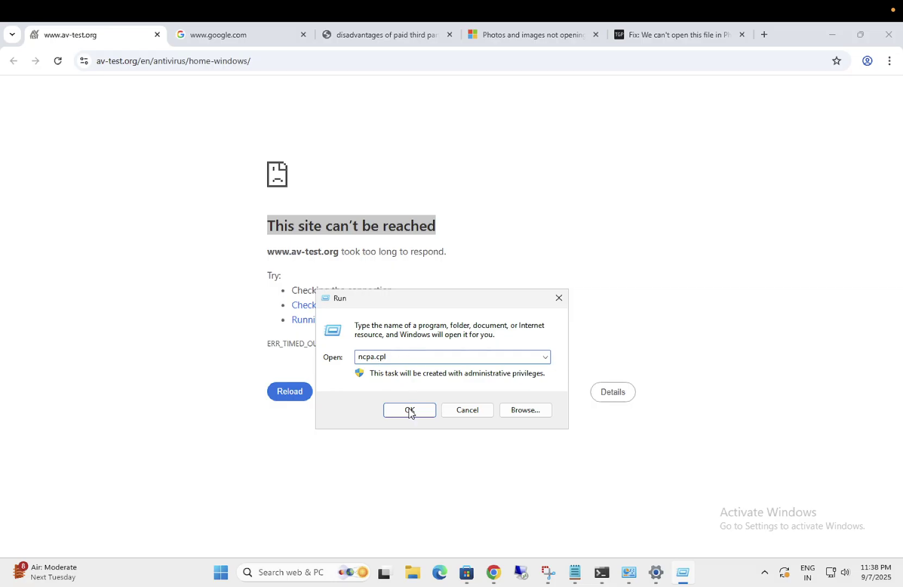
Run ncpa.cpl, maximize Network Connections, and open the Ethernet adapter's TCP/IPv4 properties.
click(410, 412)
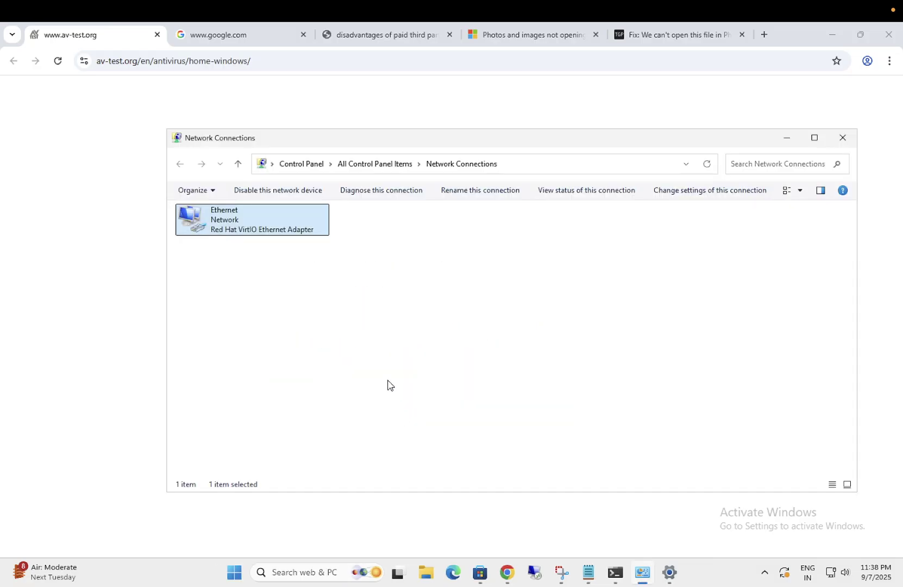
click(813, 138)
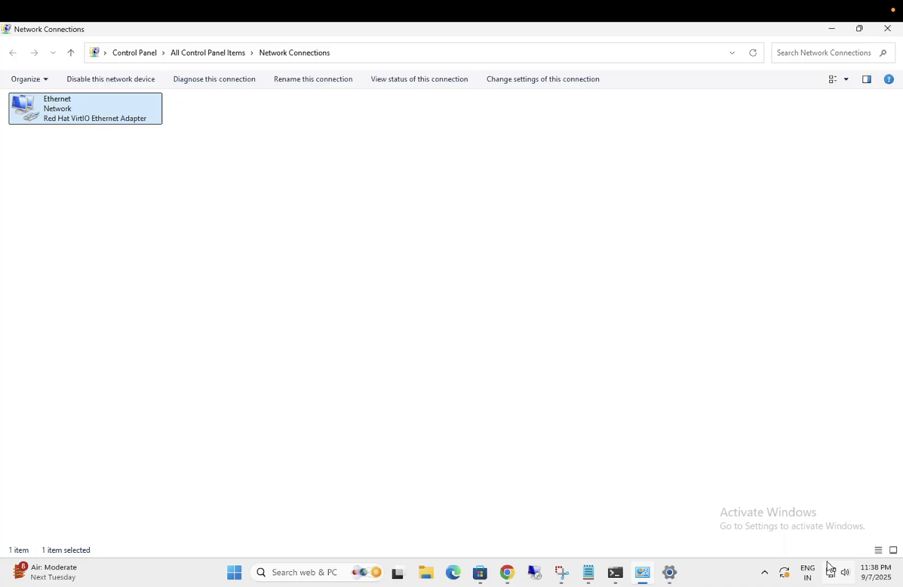
double_click(101, 119)
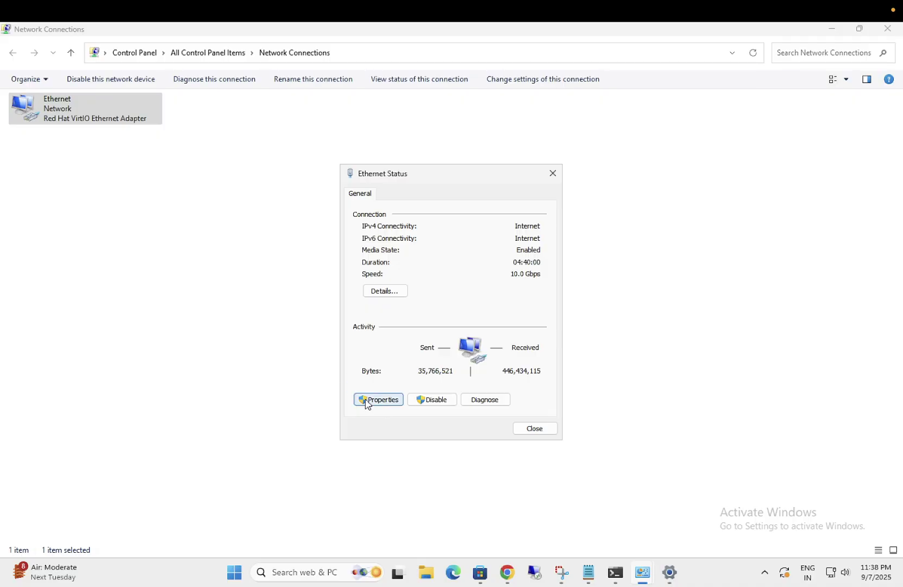
click(379, 399)
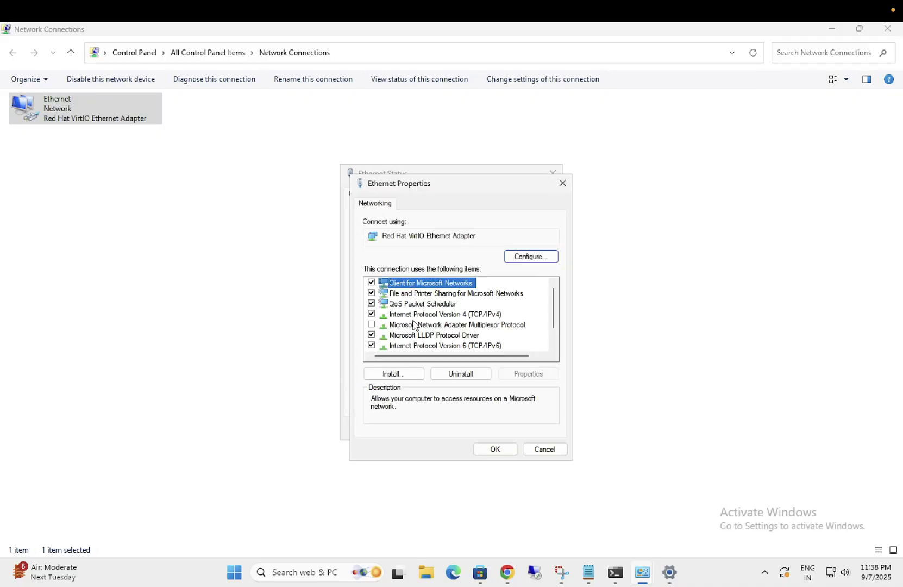
click(414, 316)
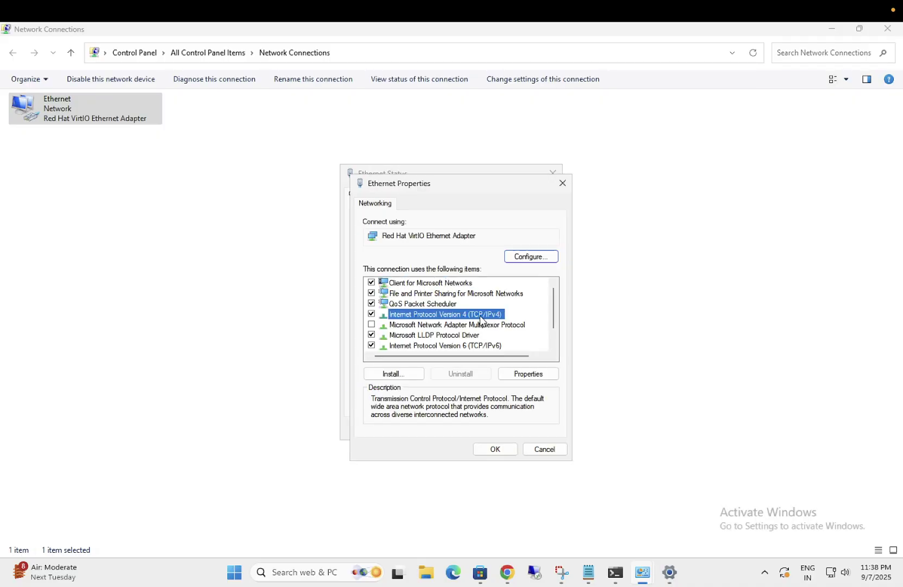
click(534, 377)
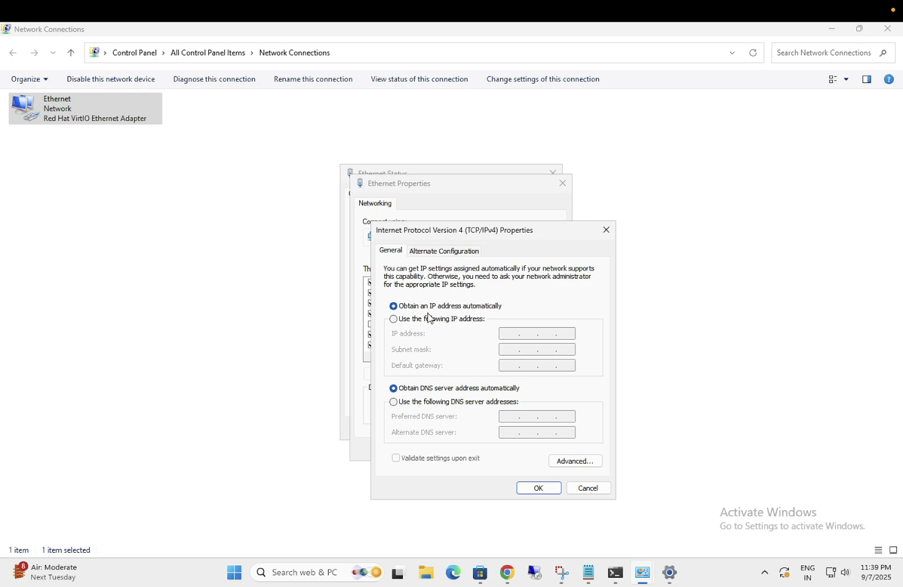
click(420, 319)
click(515, 337)
text(192)
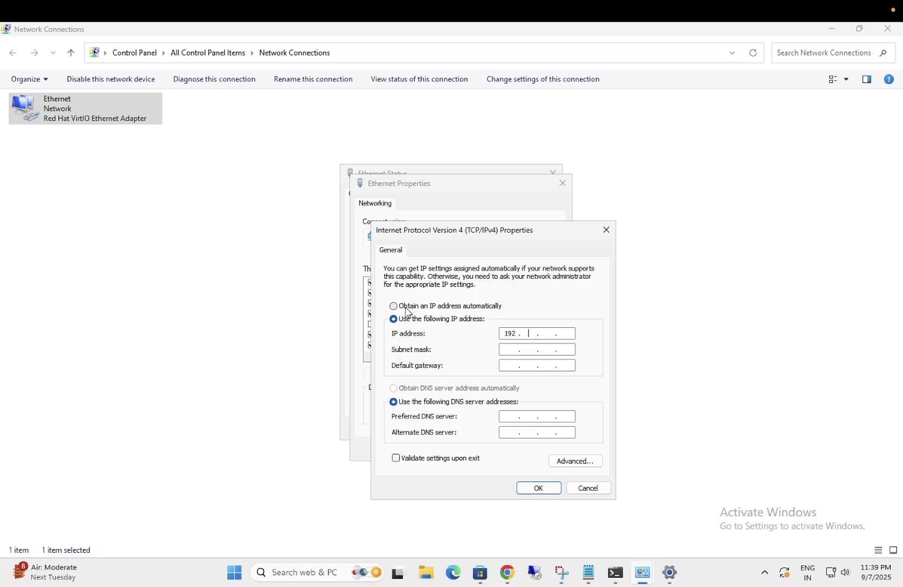
click(406, 313)
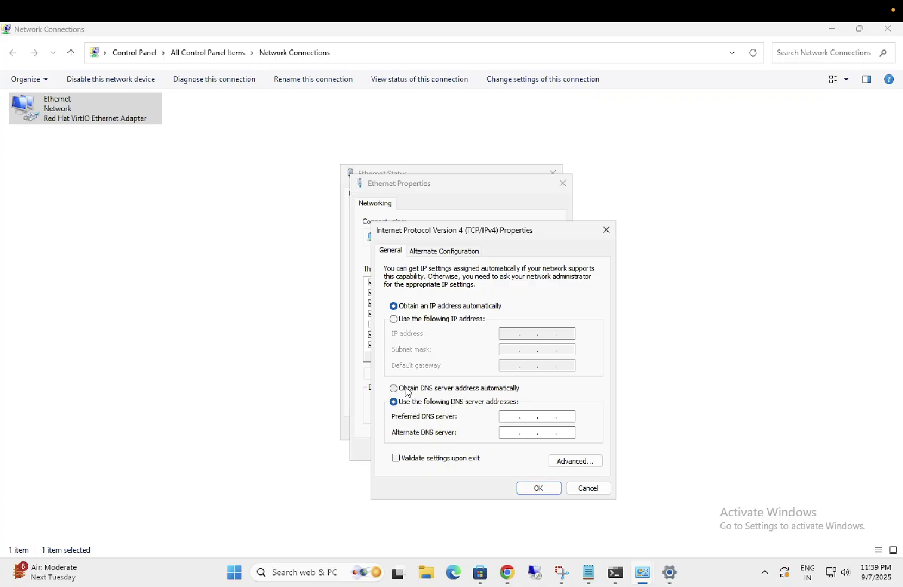
click(423, 390)
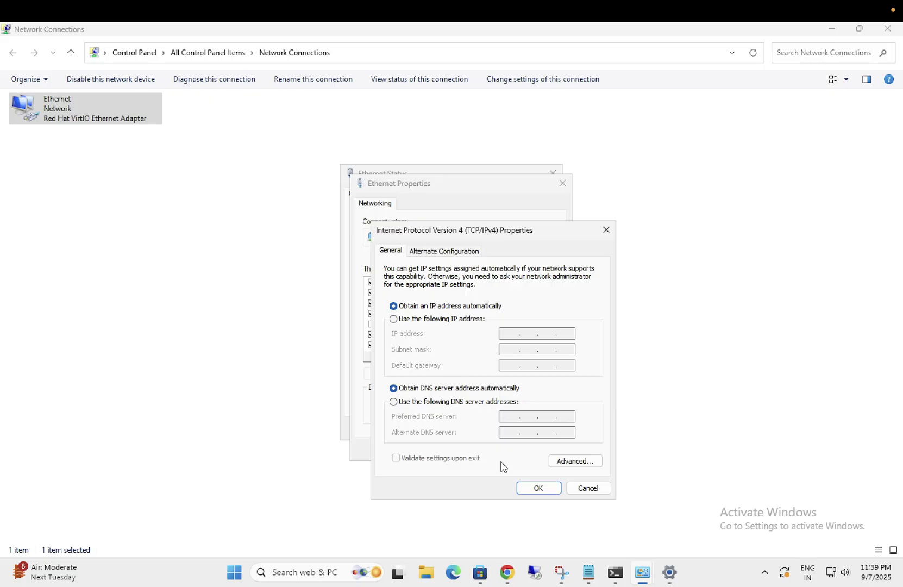
click(538, 488)
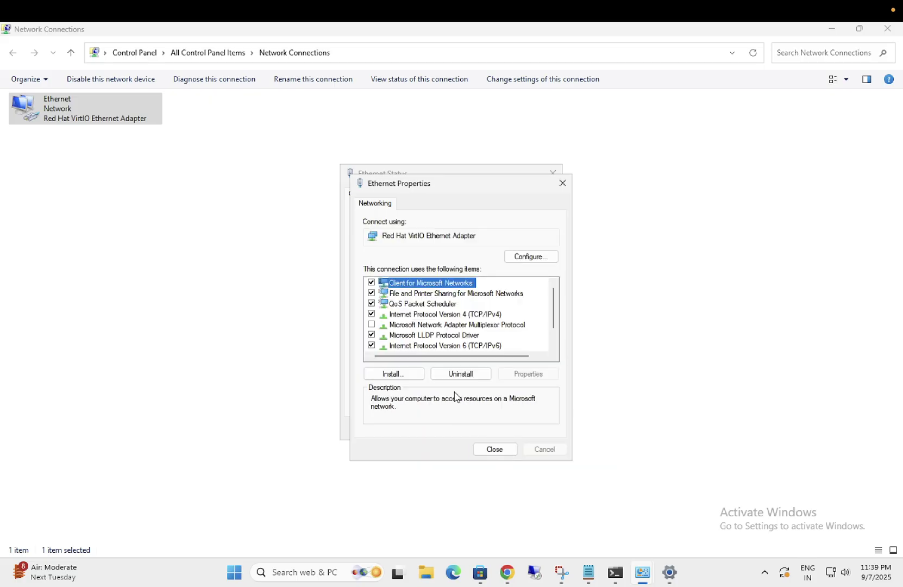
double_click(475, 315)
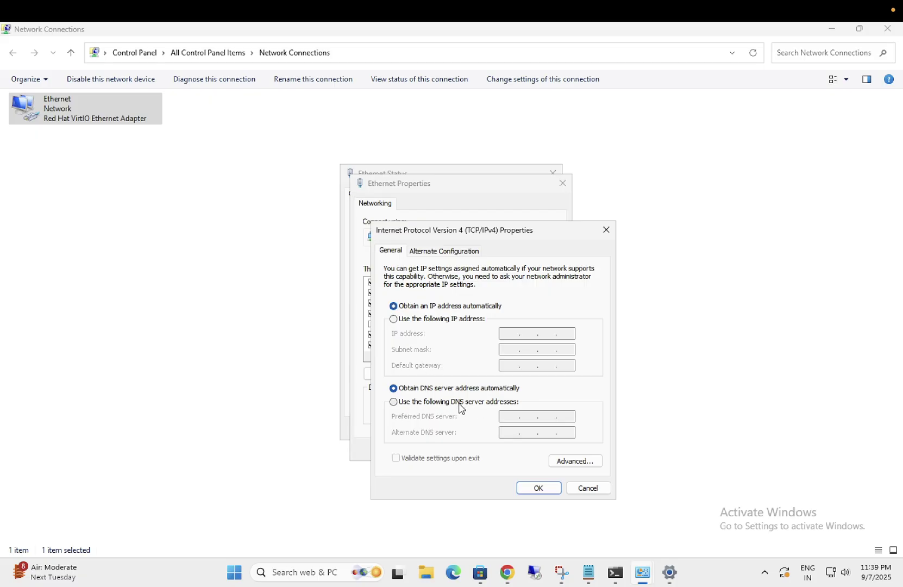
Set Ethernet IPv4 DNS servers to 8.8.8.8 and 8.8.4.4, then close the Ethernet dialogs.
click(406, 405)
click(514, 436)
text(8.8.4.4)
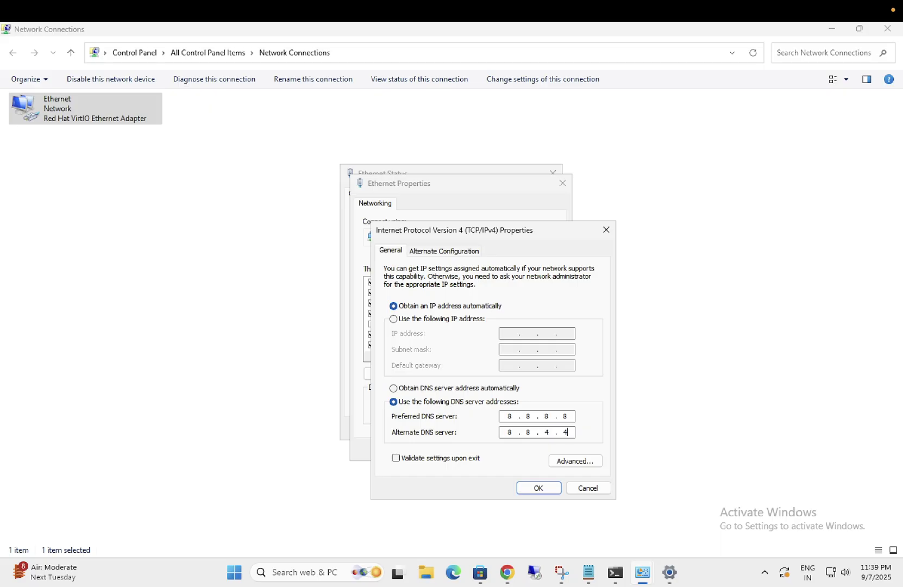
click(525, 486)
click(486, 452)
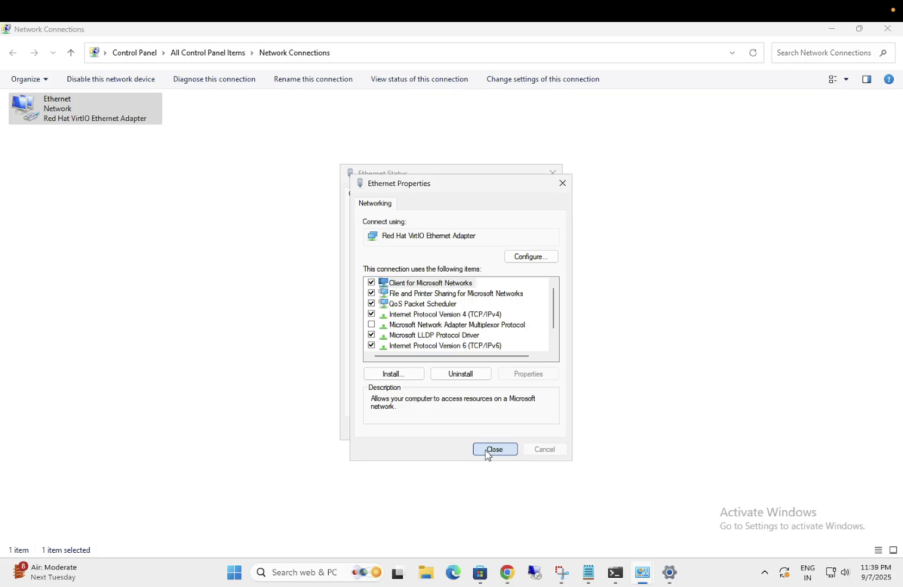
click(529, 430)
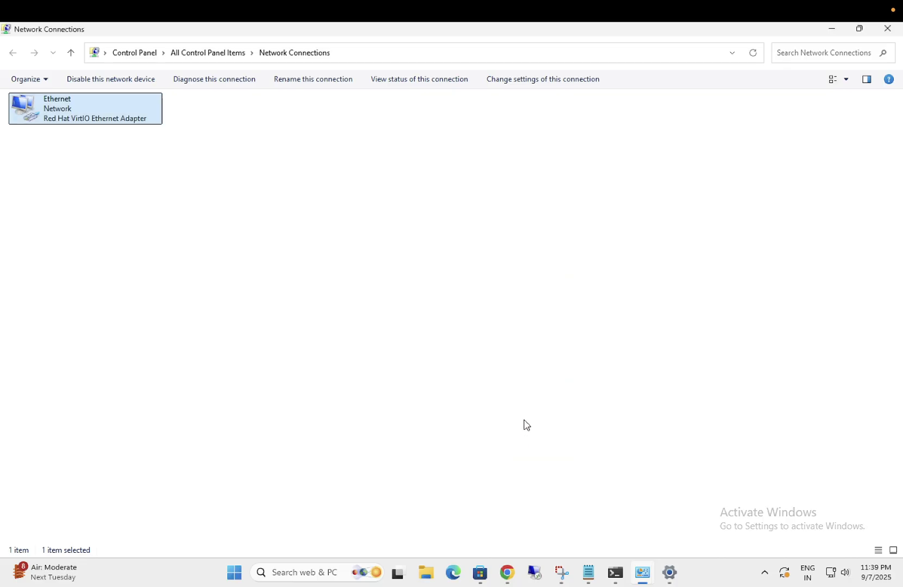
In Chrome, check av-test.org's on-device site data, then return to its site settings page.
click(508, 571)
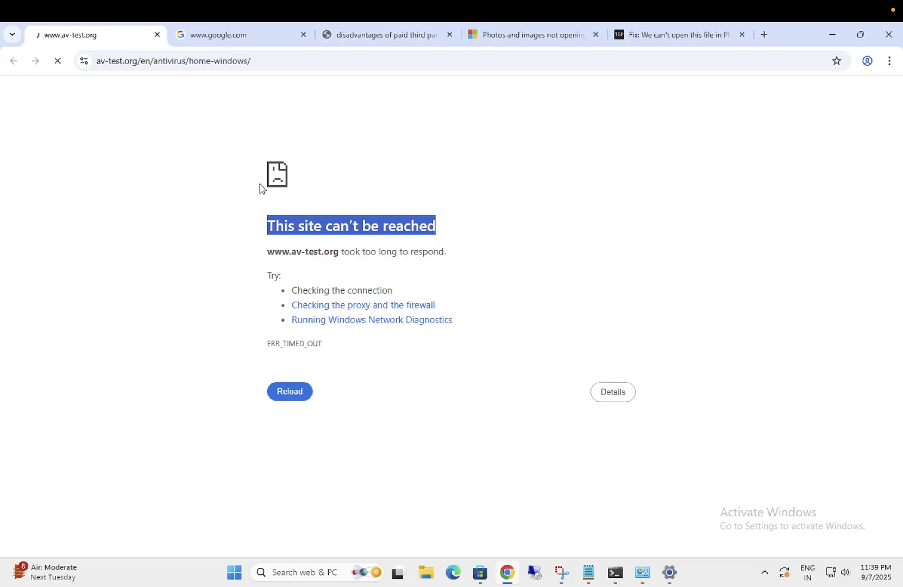
click(315, 231)
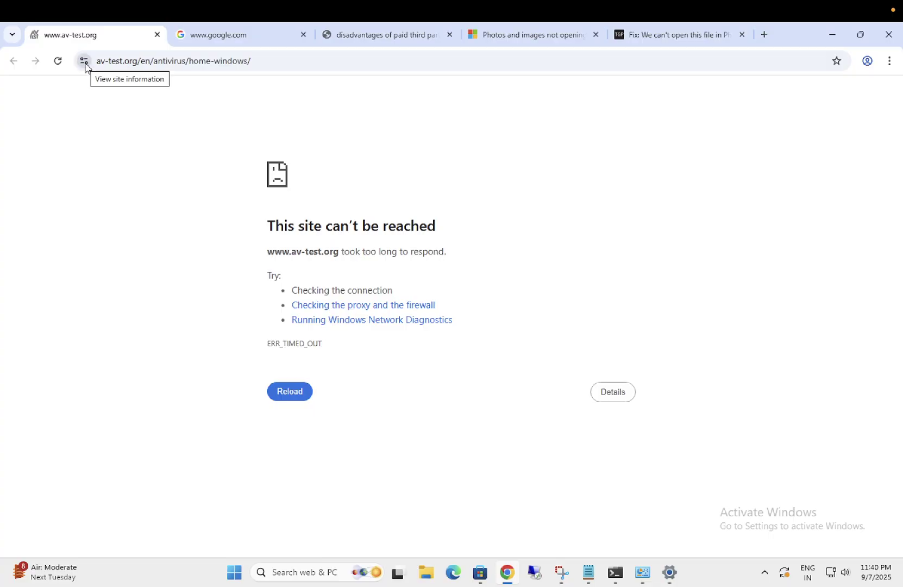
click(85, 61)
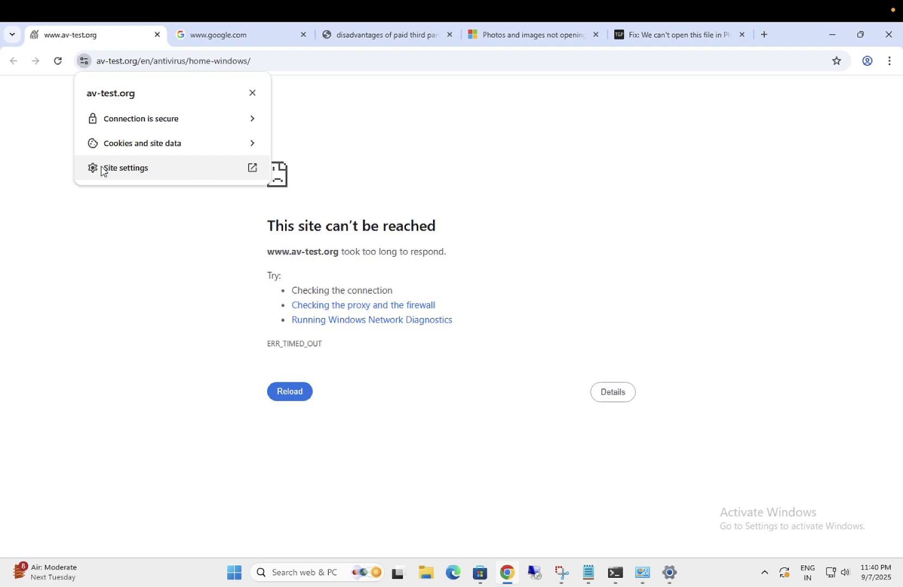
click(138, 145)
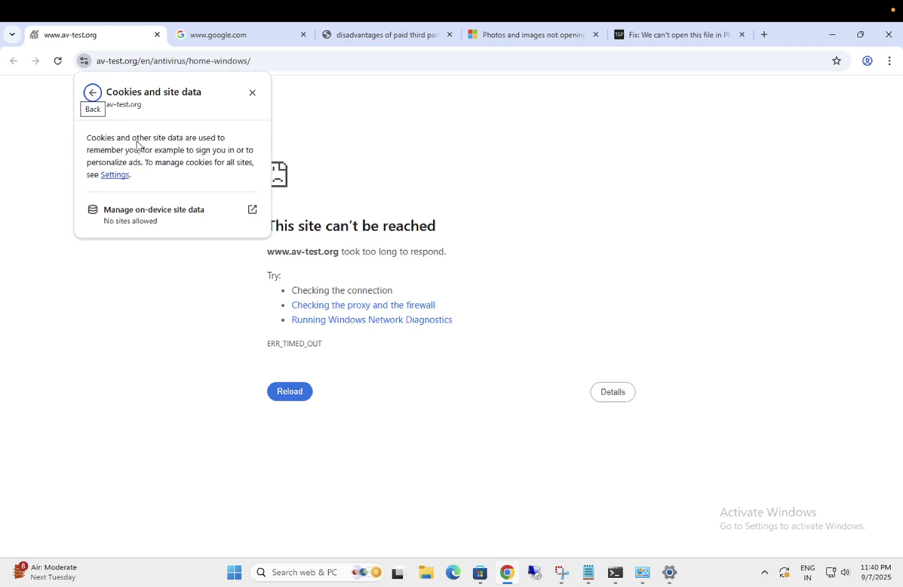
click(145, 214)
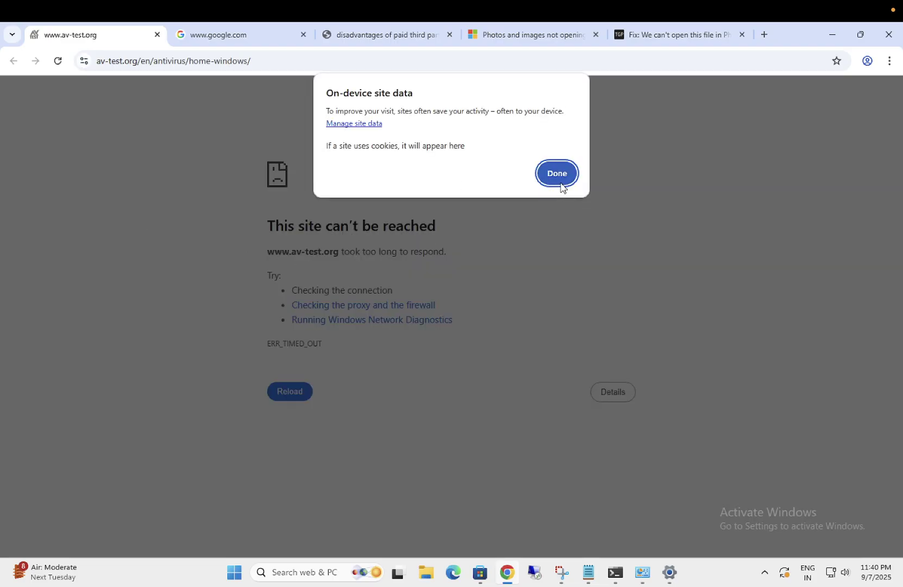
click(562, 183)
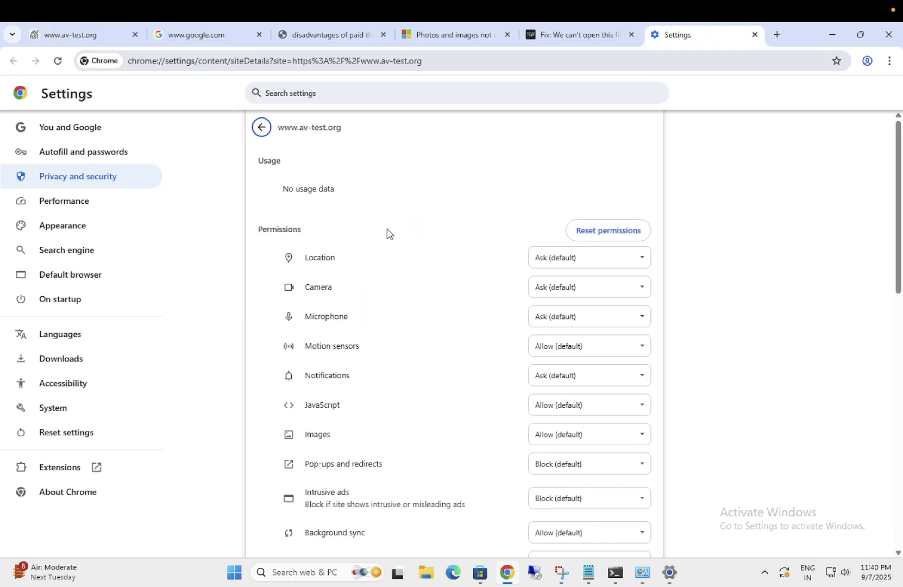
click(600, 231)
click(579, 339)
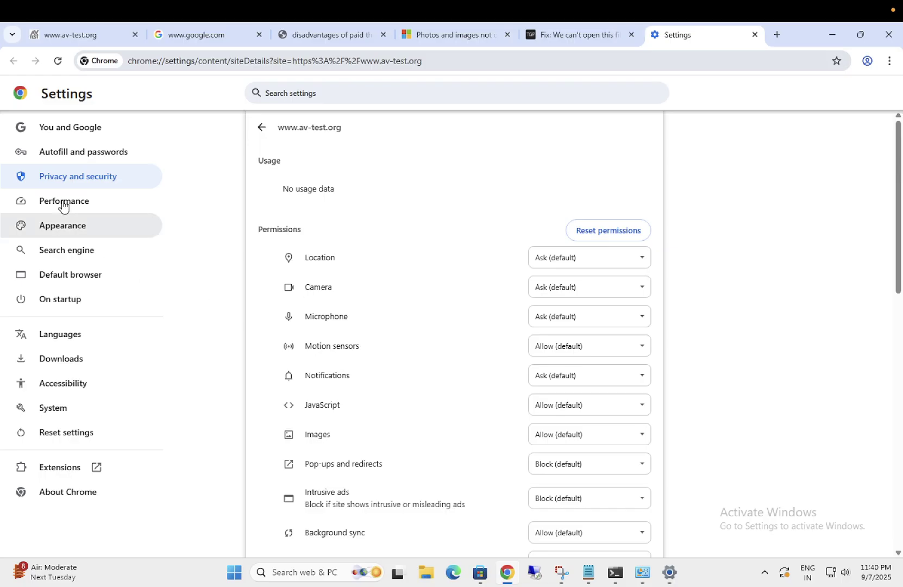
click(61, 65)
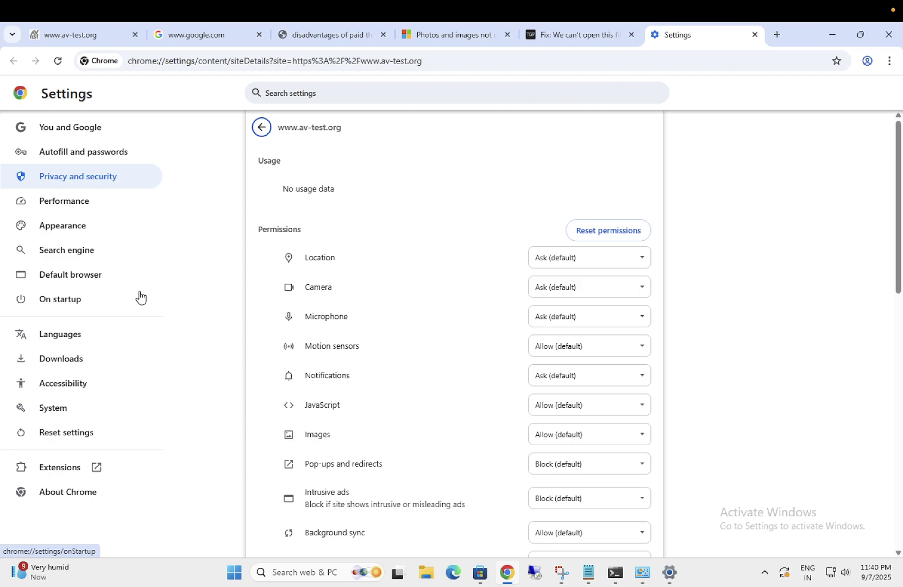
click(888, 62)
mouse_move(750, 193)
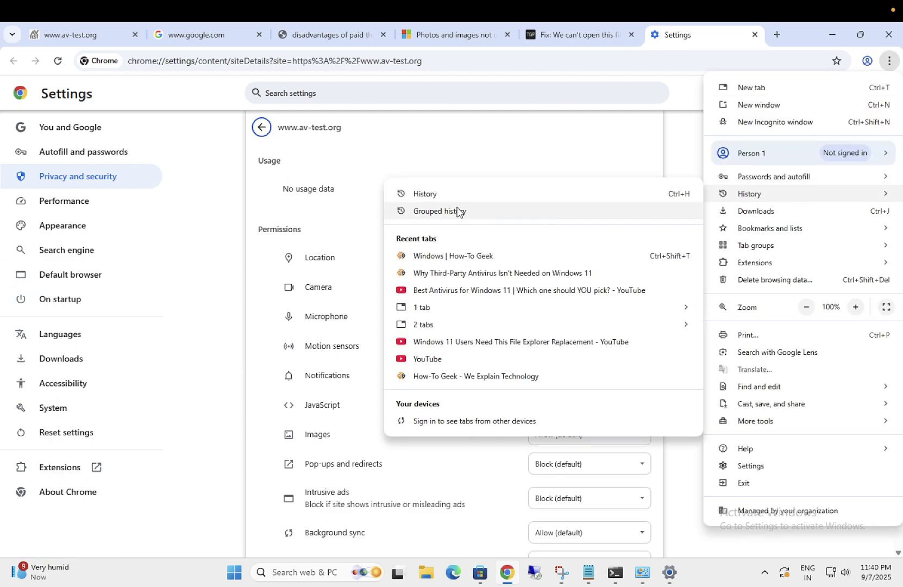
Delete Chrome's browsing data for All time on the Advanced tab, keeping saved passwords.
click(444, 197)
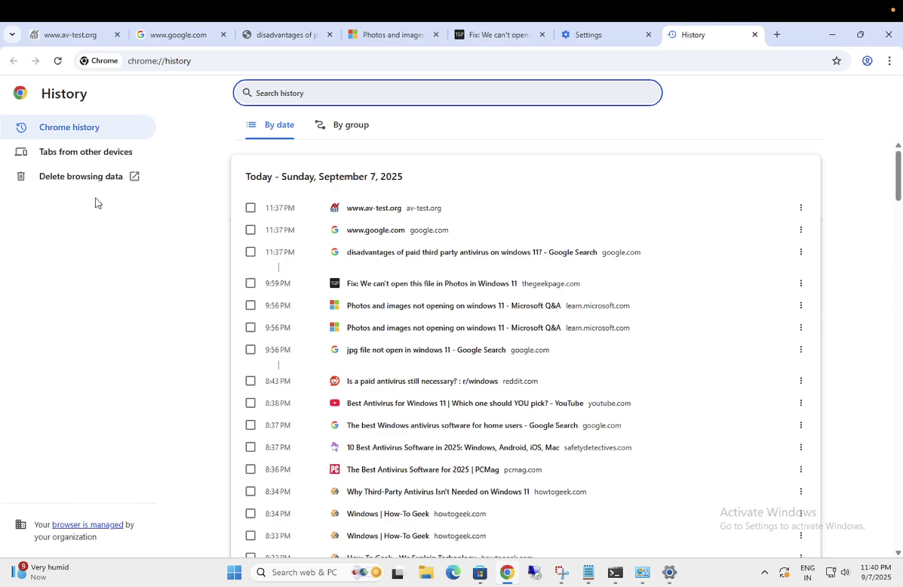
click(82, 185)
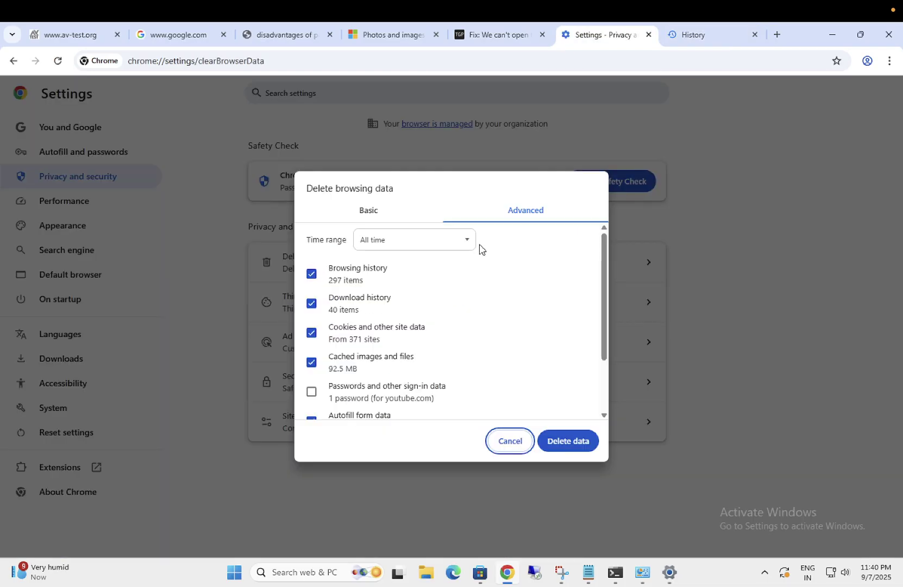
click(368, 211)
click(534, 224)
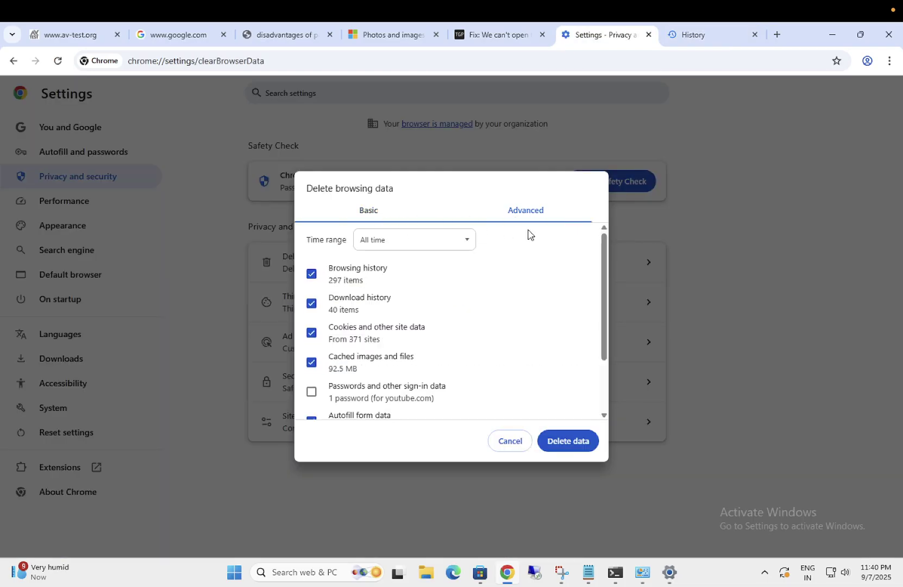
click(433, 242)
click(374, 318)
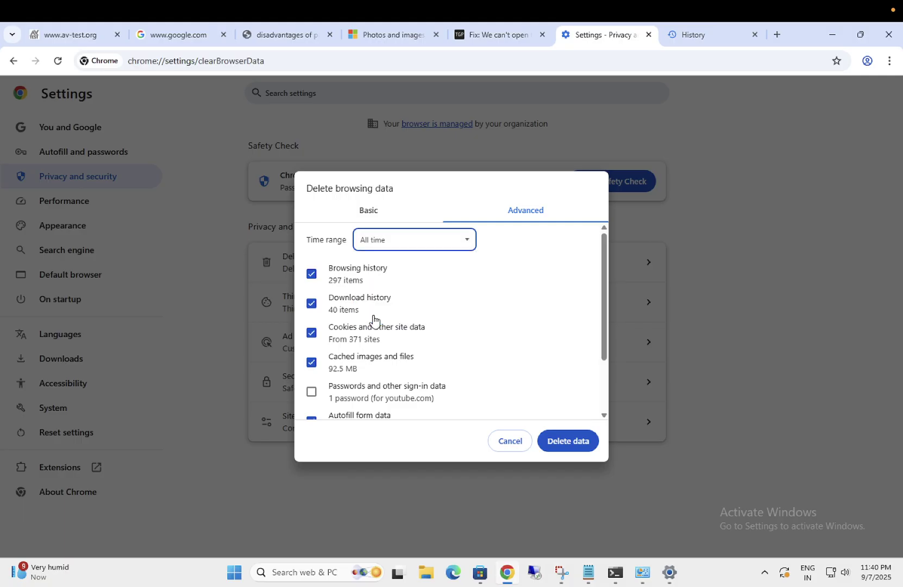
drag(602, 336, 603, 388)
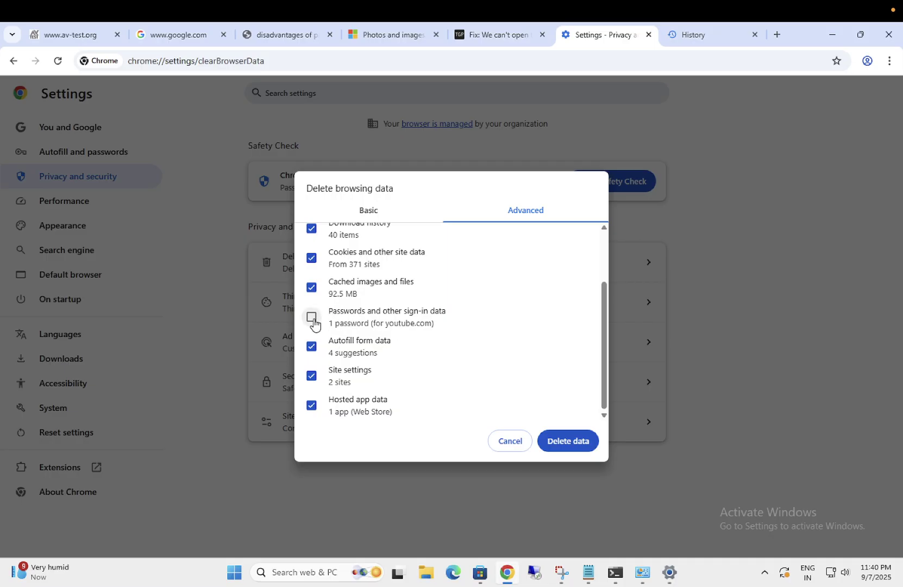
scroll(367, 289, up, 3)
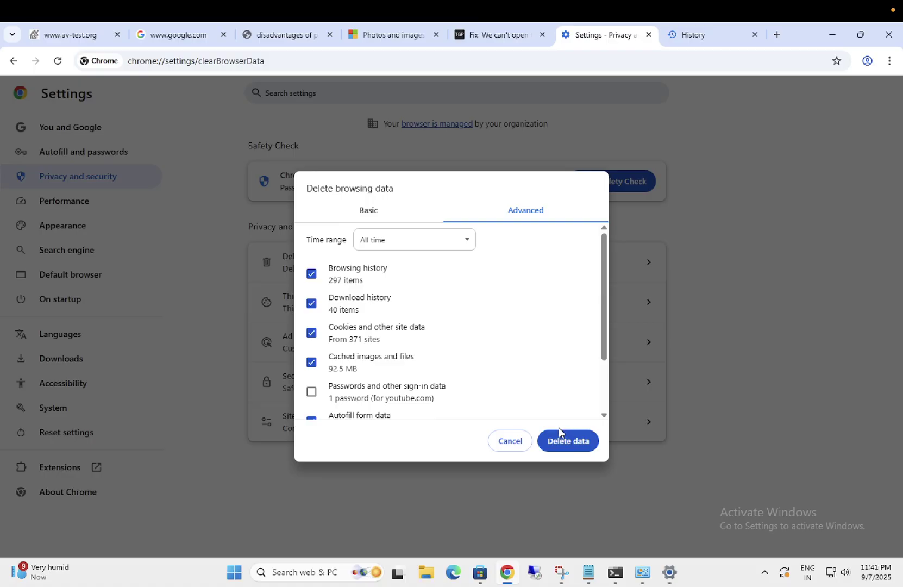
click(562, 441)
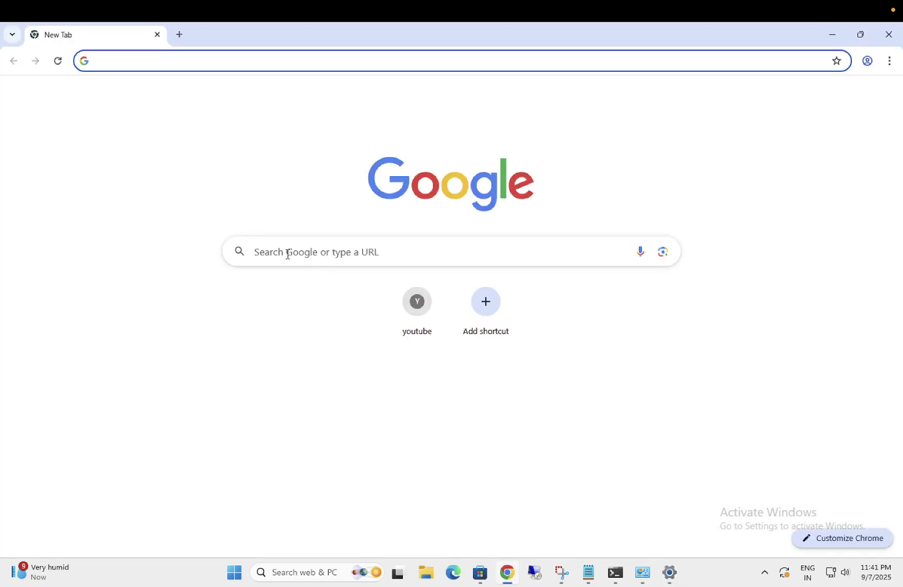
click(286, 253)
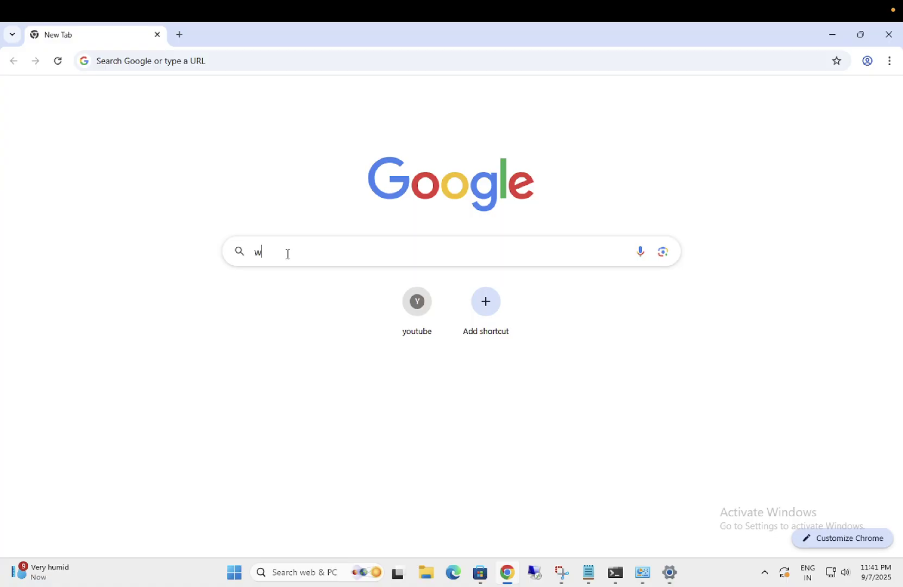
text(ww.goo)
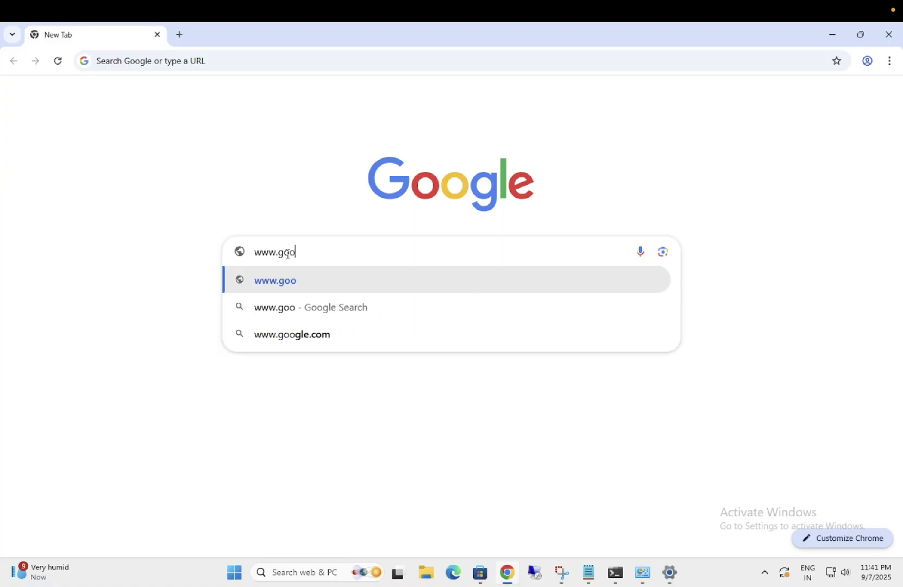
text(gel)
key(BackSpace)
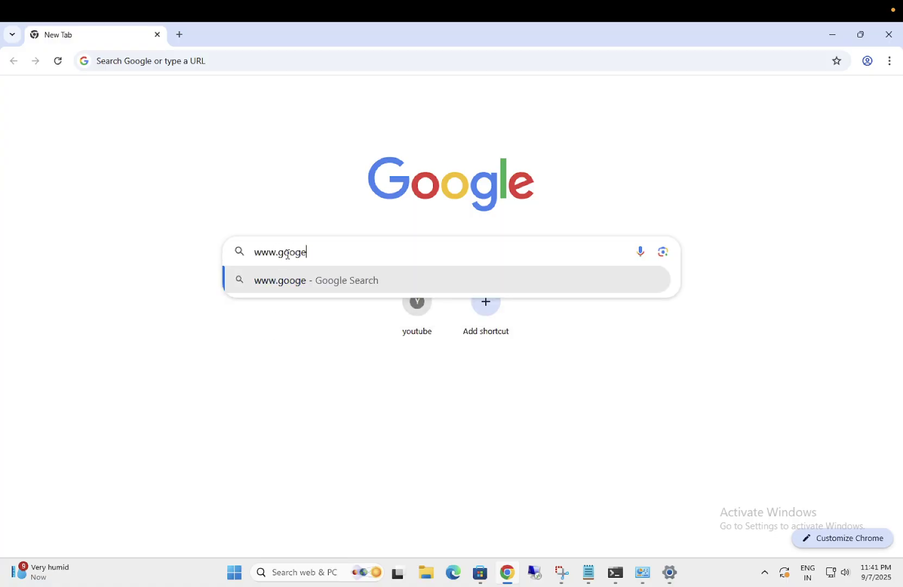
key(BackSpace)
text(le.co)
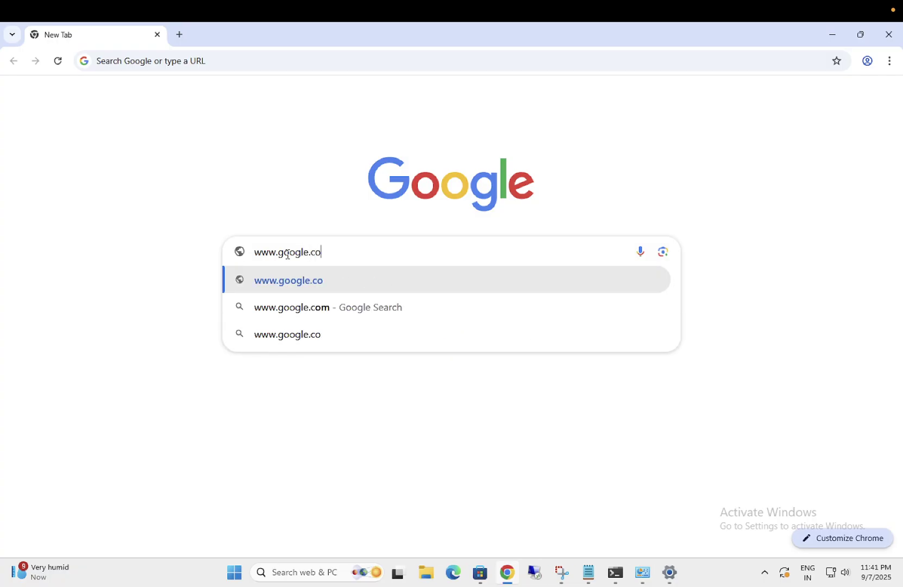
text(m)
key(Return)
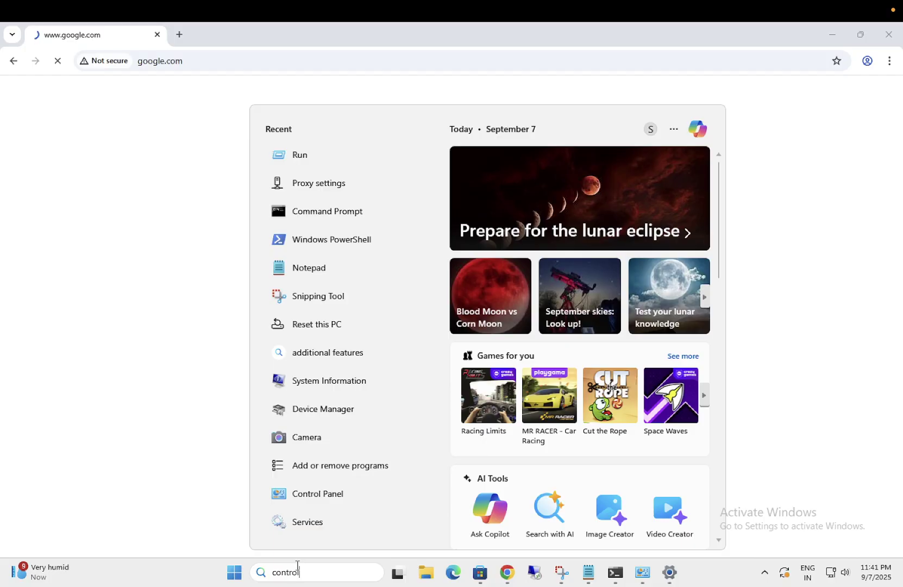
Open Control Panel in large-icon view, launch Internet Options, and centre the Internet Properties dialog.
key(Return)
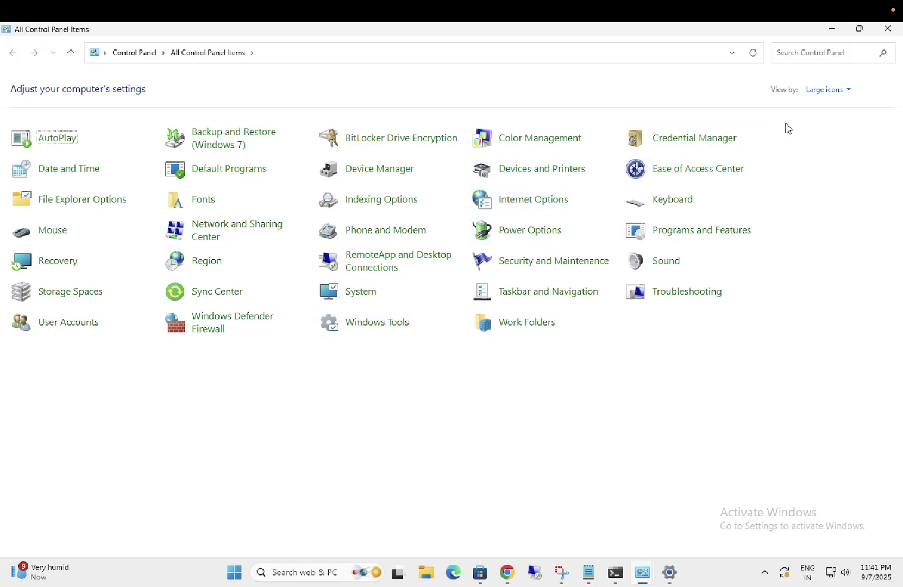
click(830, 91)
click(836, 106)
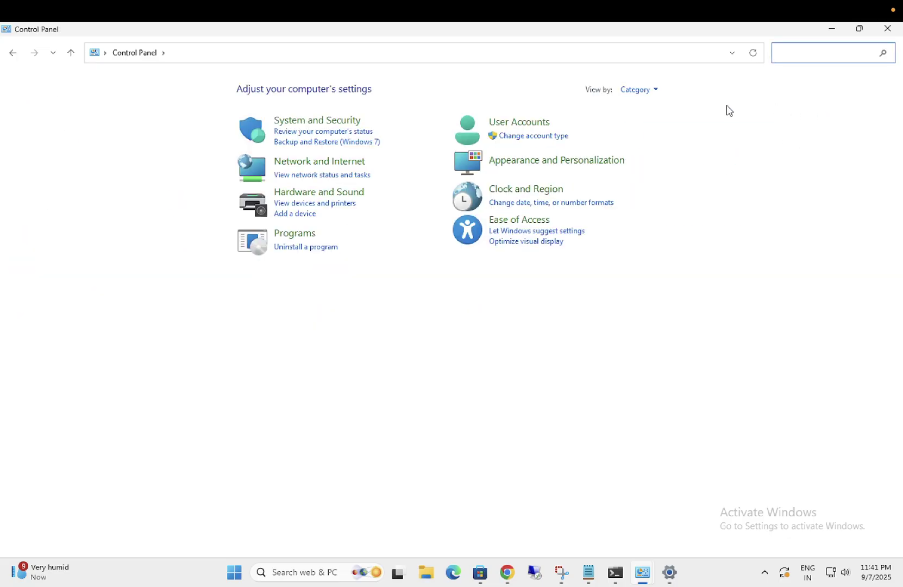
click(646, 91)
click(684, 132)
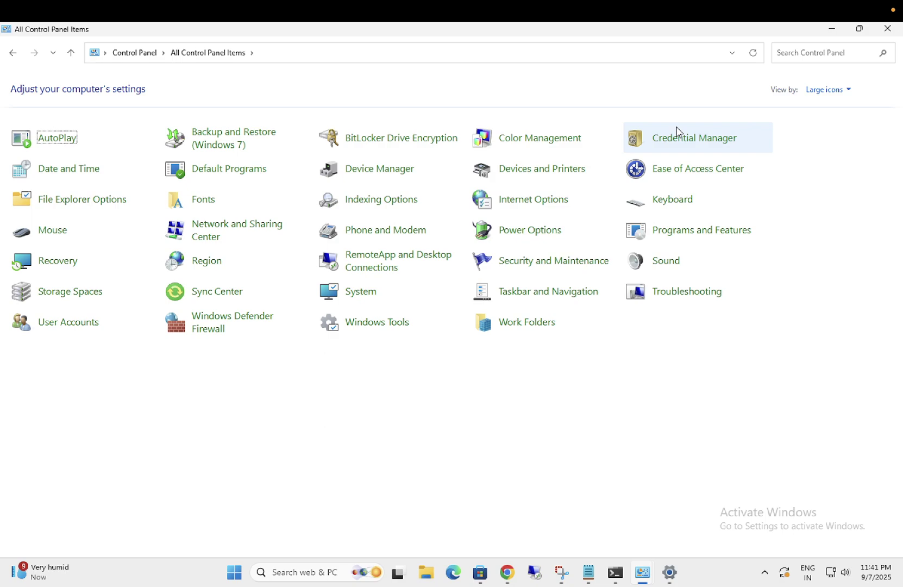
click(527, 202)
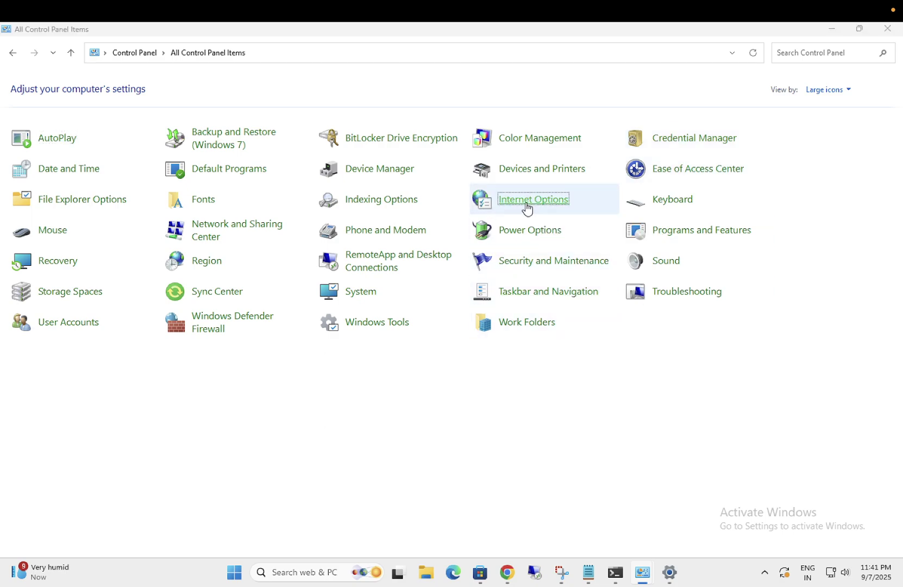
drag(251, 122, 487, 150)
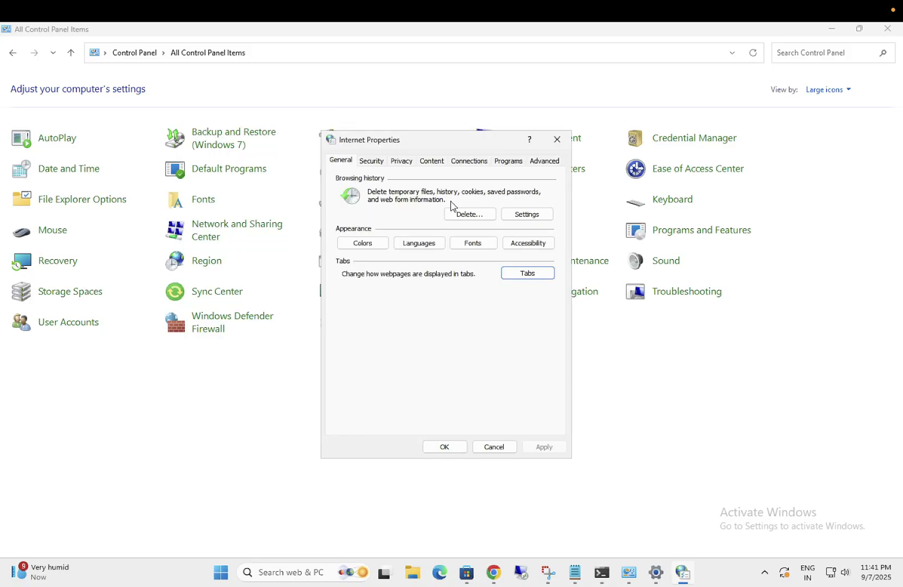
Restore and apply default Advanced internet settings, then reload google.com in Chrome.
click(546, 163)
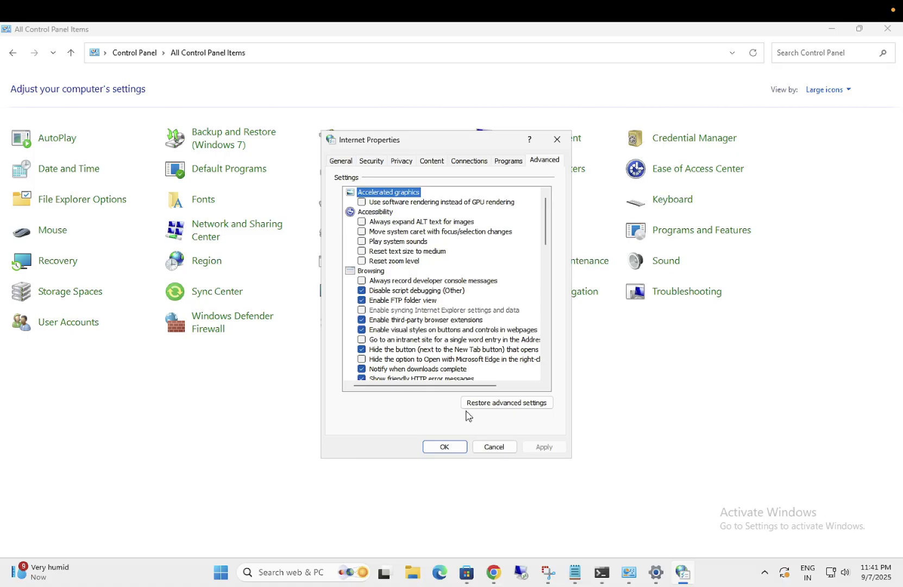
click(524, 407)
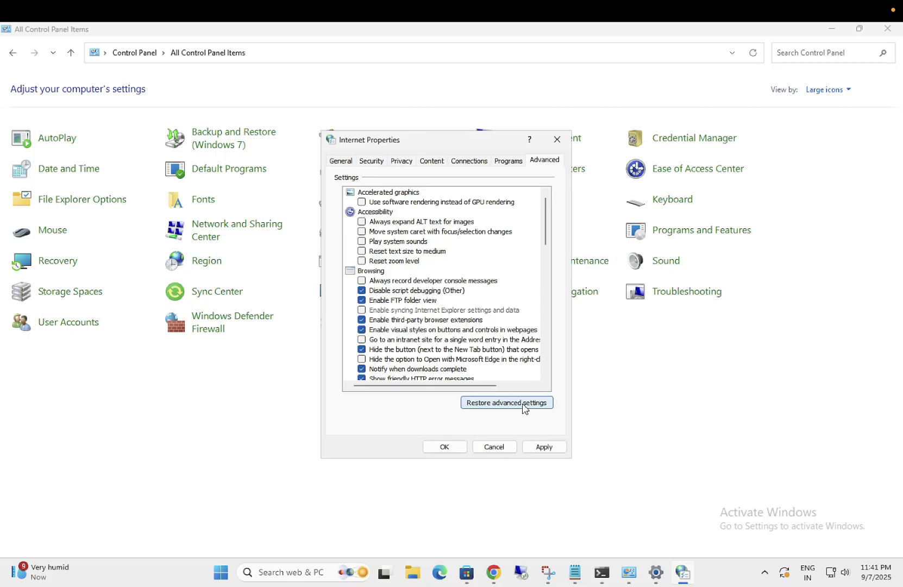
click(544, 447)
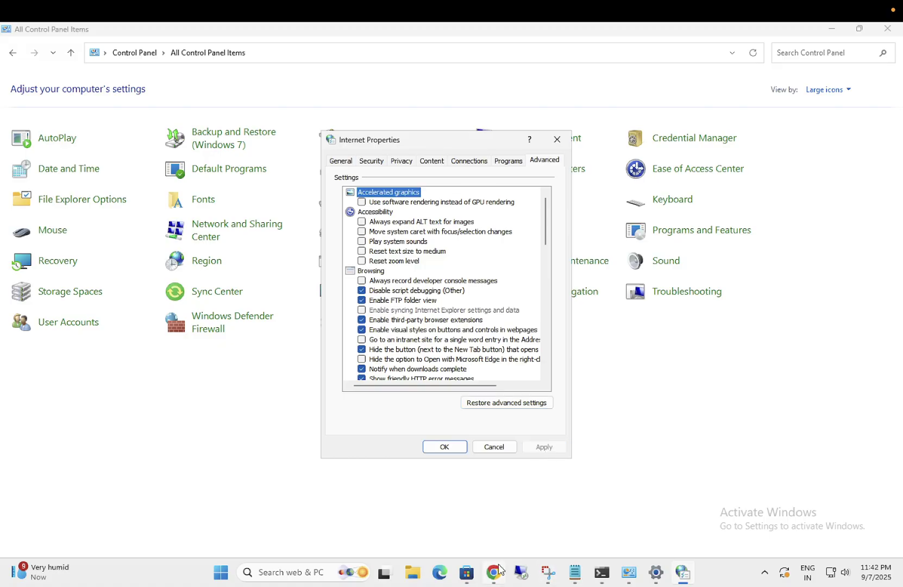
click(498, 574)
click(58, 61)
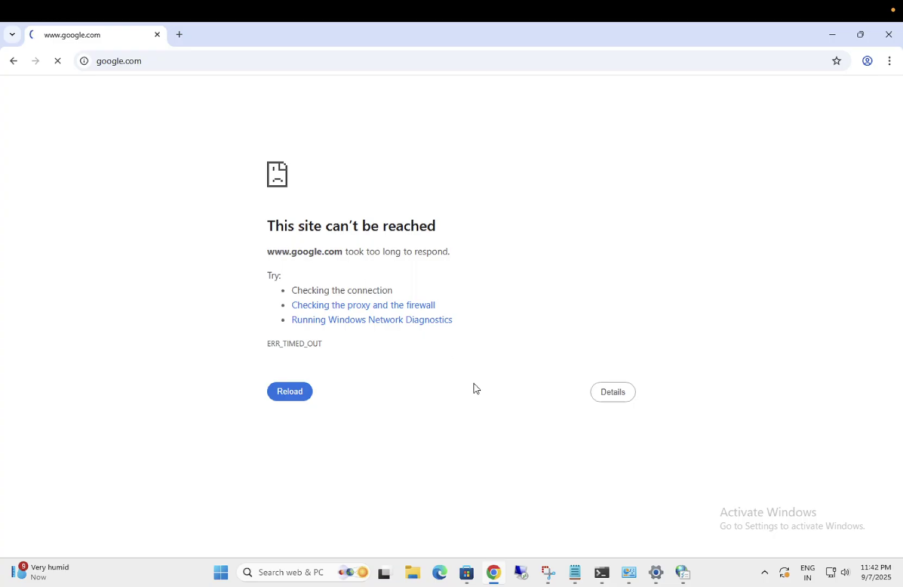
Reset all Internet Properties security zones to their default levels and apply.
click(683, 575)
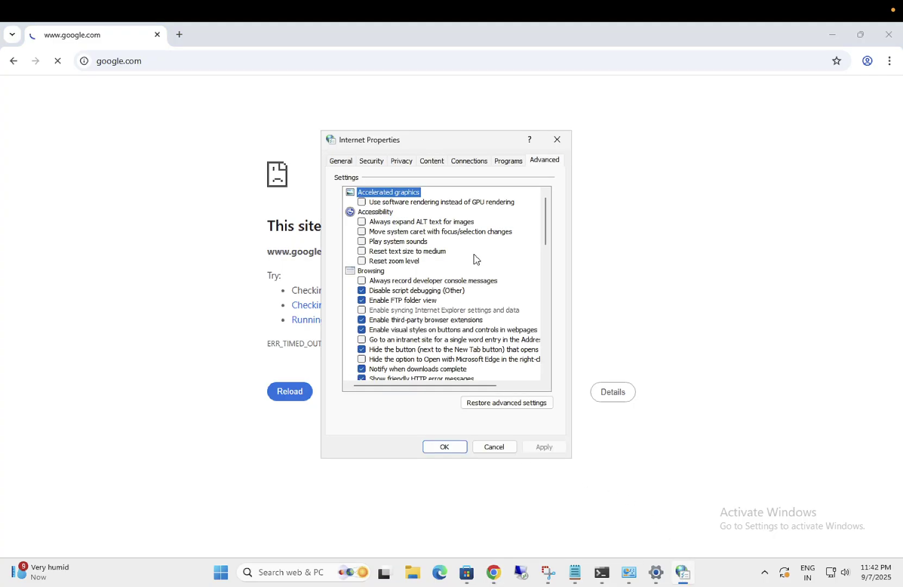
click(369, 163)
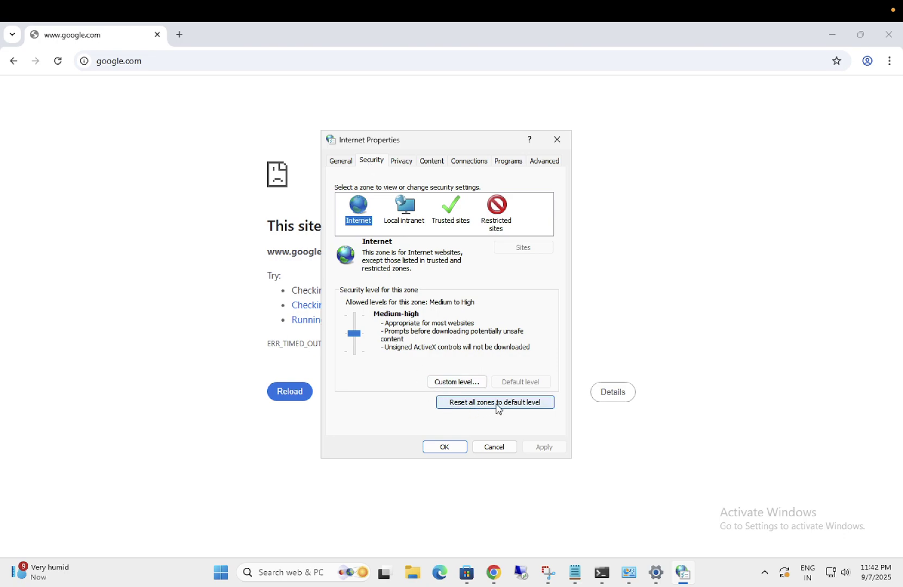
click(498, 407)
click(534, 444)
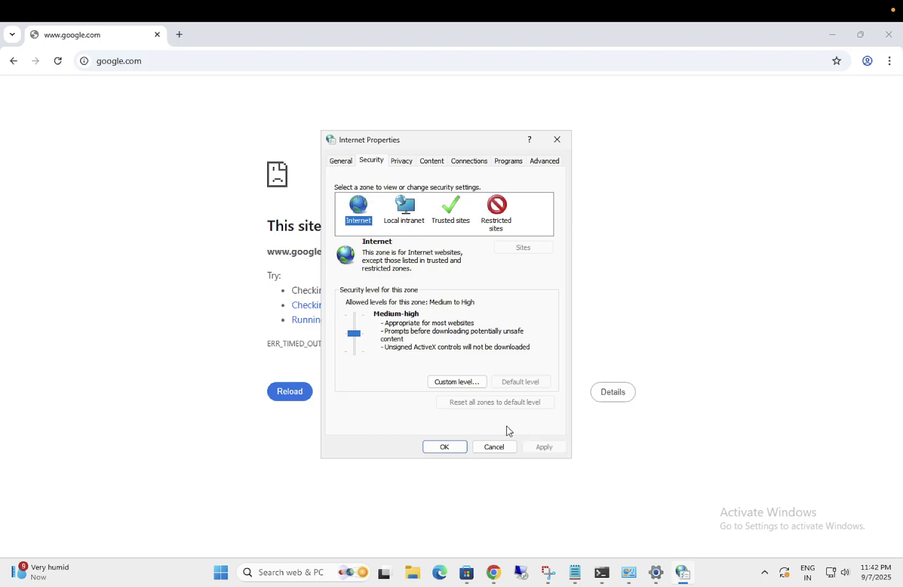
Move through the Privacy and Content tabs to the Connections tab.
click(402, 161)
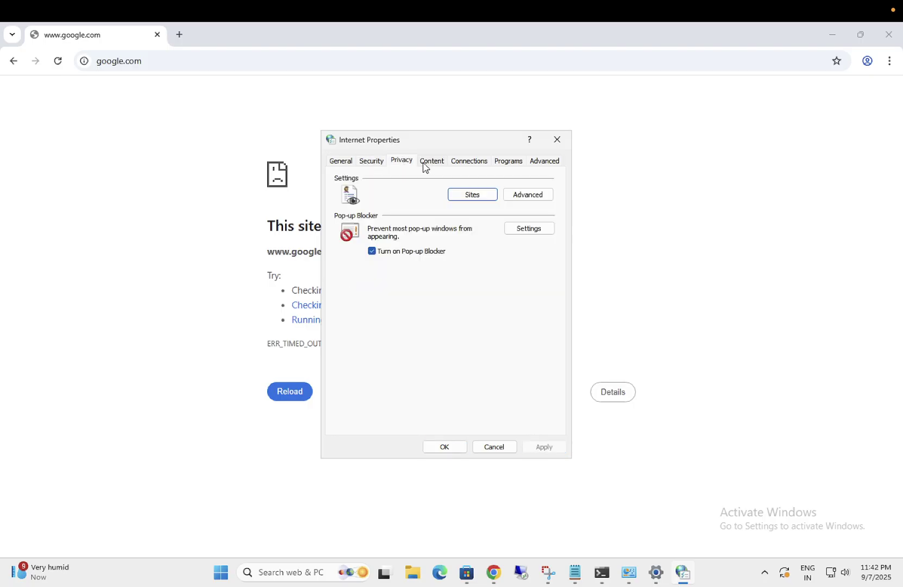
click(425, 164)
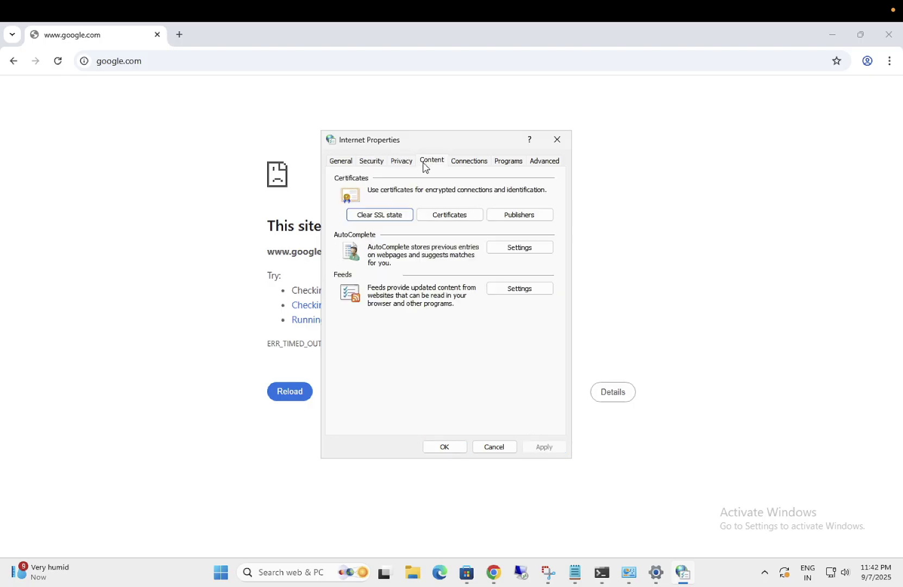
click(471, 168)
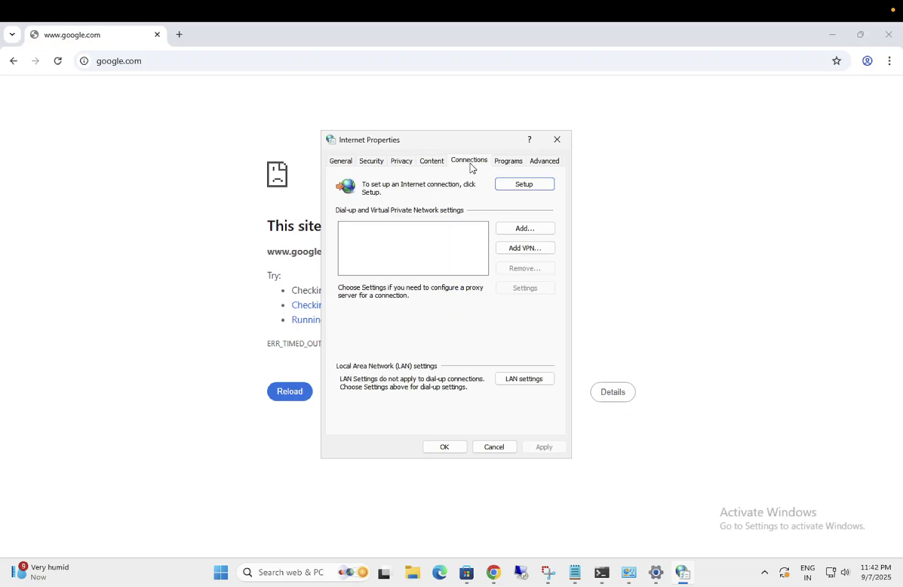
Clear 'Use a proxy server' and 'Automatically detect settings' in LAN settings, then confirm both dialogs.
click(525, 380)
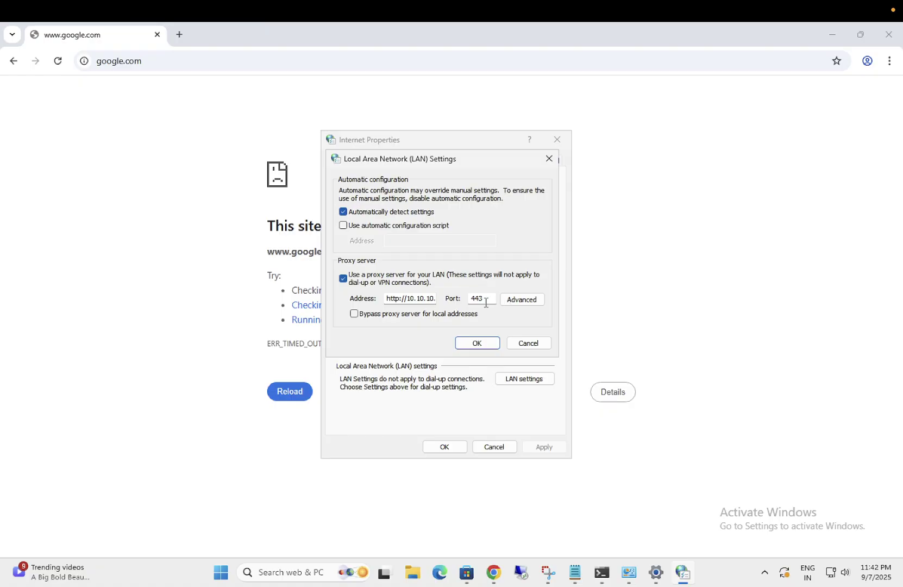
click(344, 278)
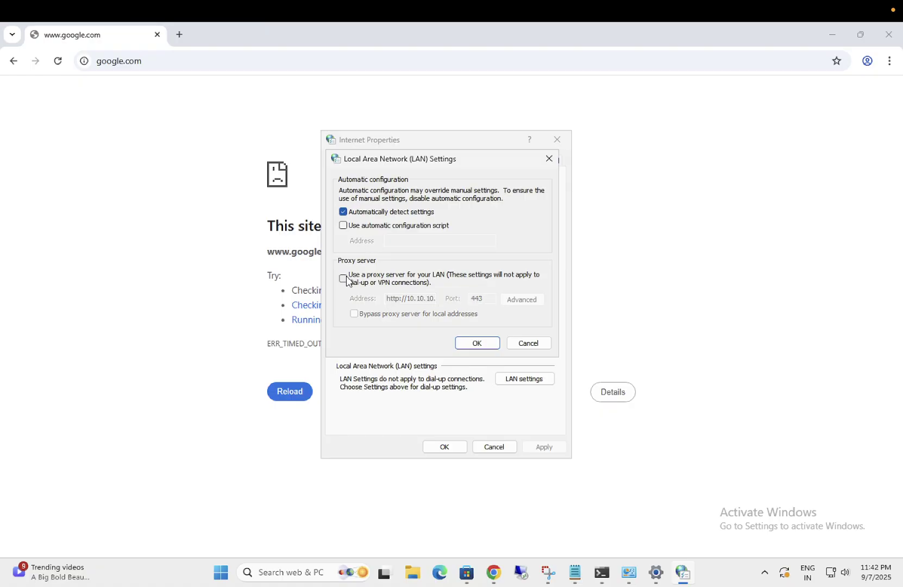
click(344, 225)
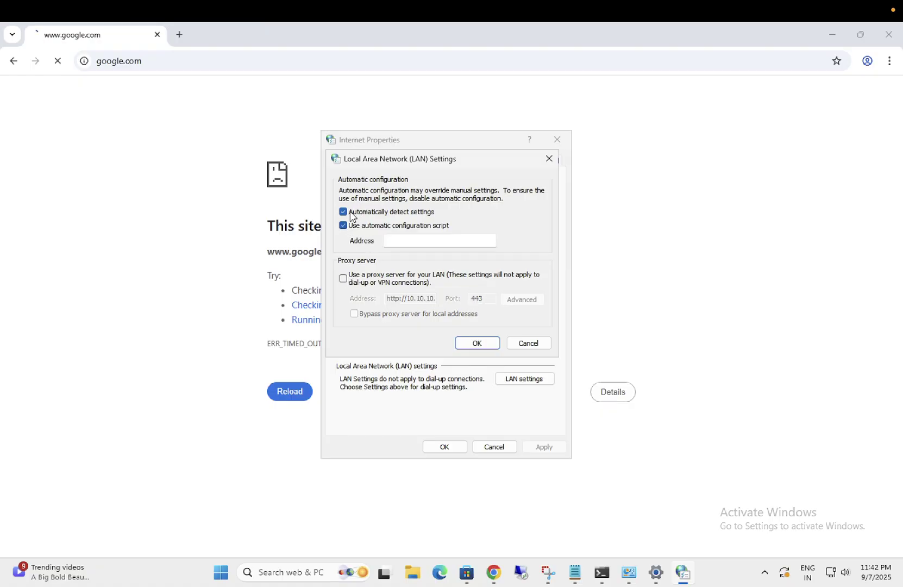
click(346, 213)
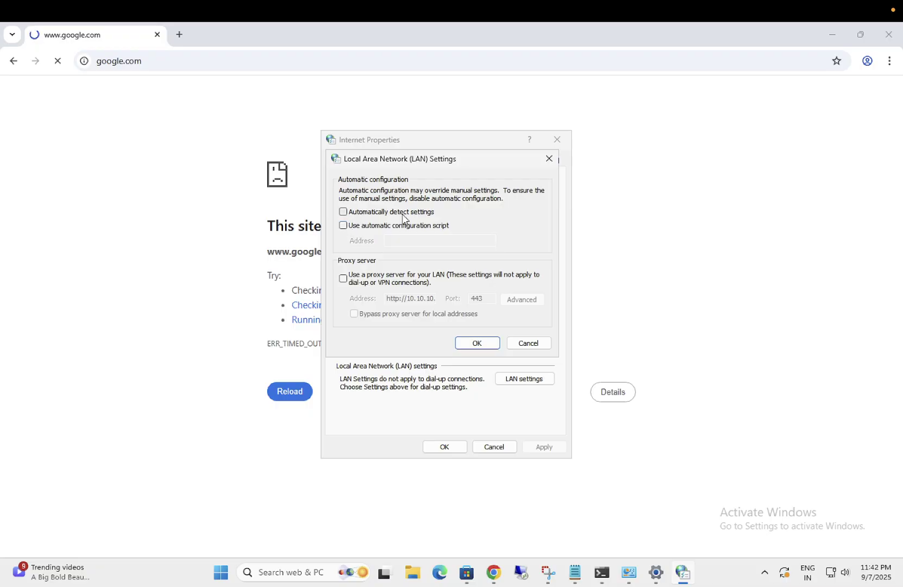
click(477, 344)
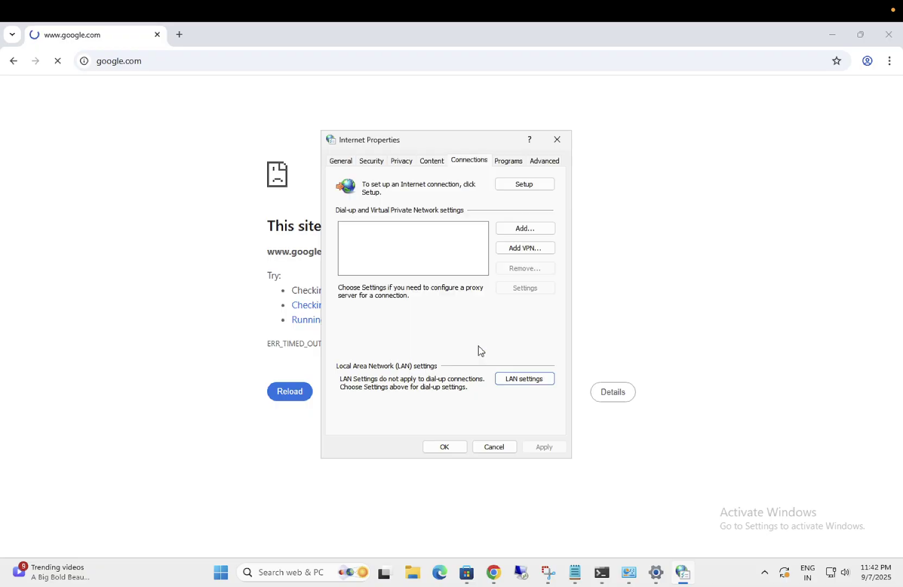
click(439, 447)
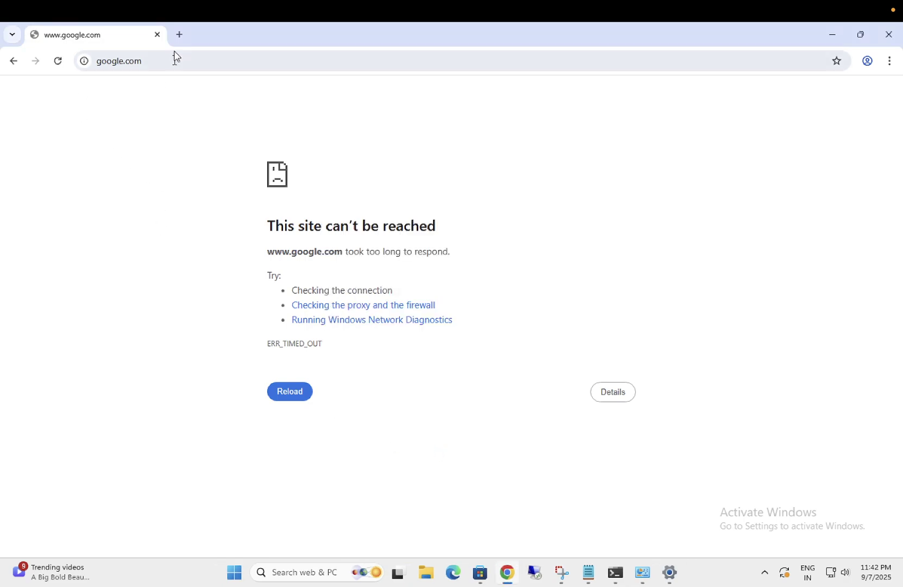
Reload google.com, then search the trending 'starlink india launch' and open the Financial Express article.
click(59, 64)
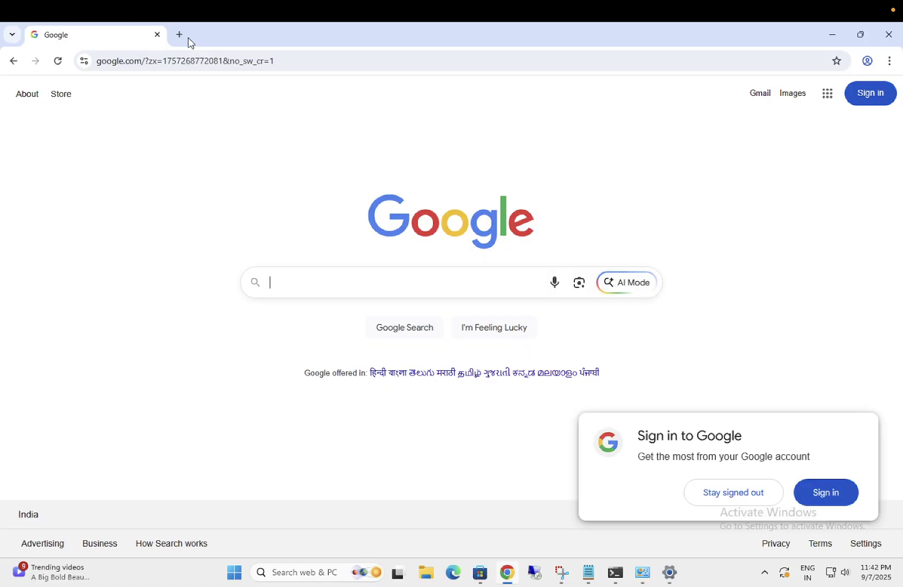
click(185, 35)
click(208, 63)
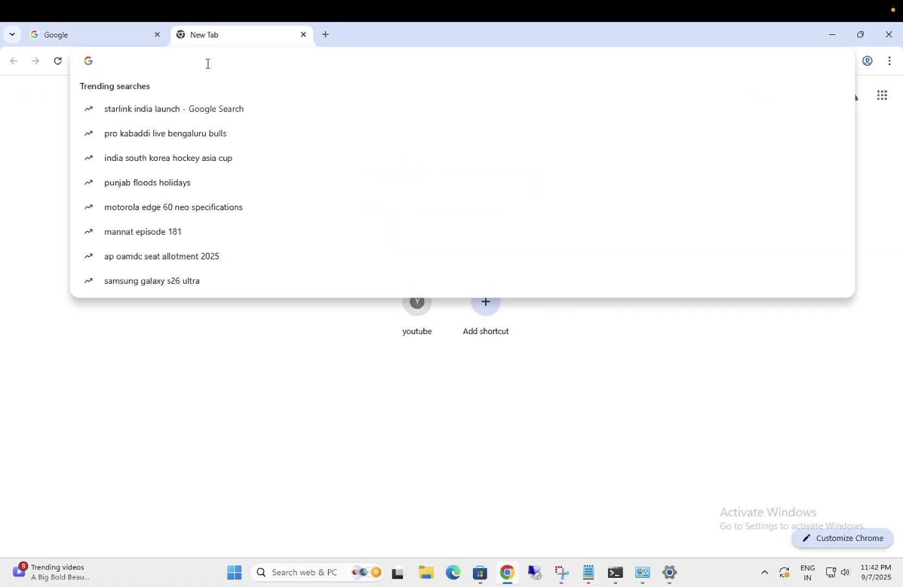
click(161, 109)
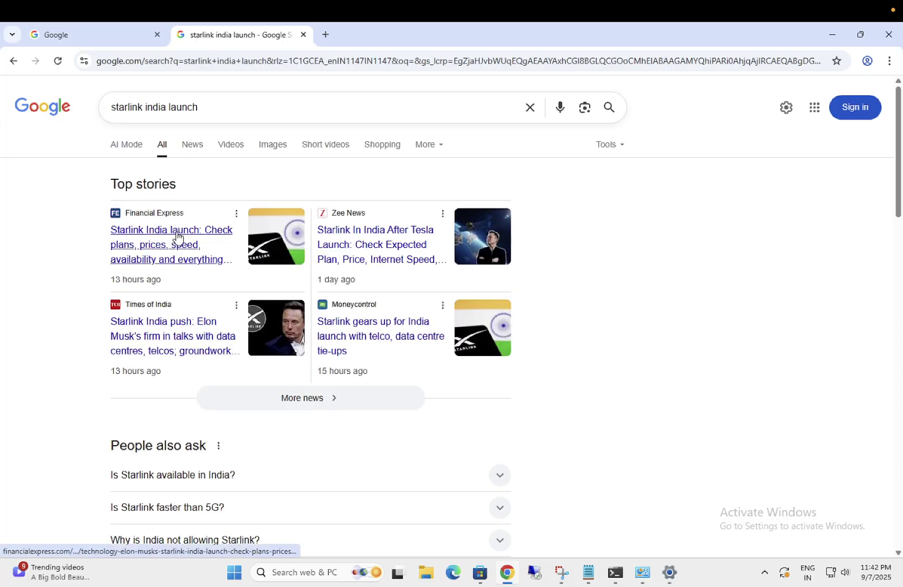
click(178, 235)
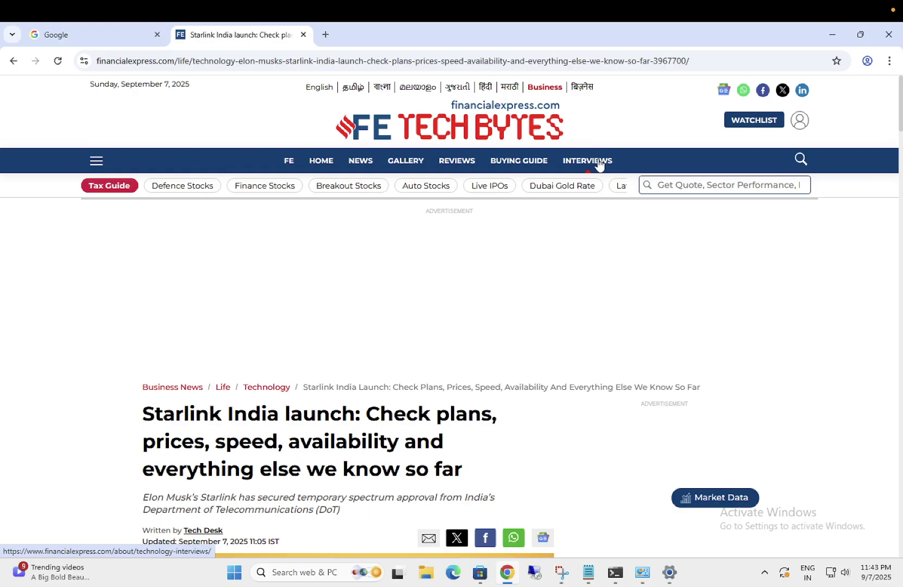
Minimize Chrome to bring the All Control Panel Items window to the front.
click(832, 34)
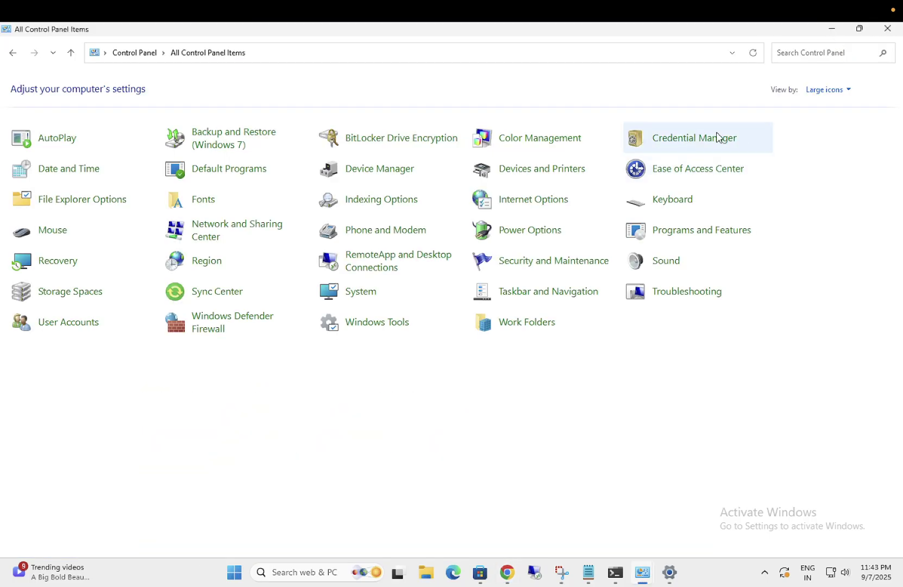